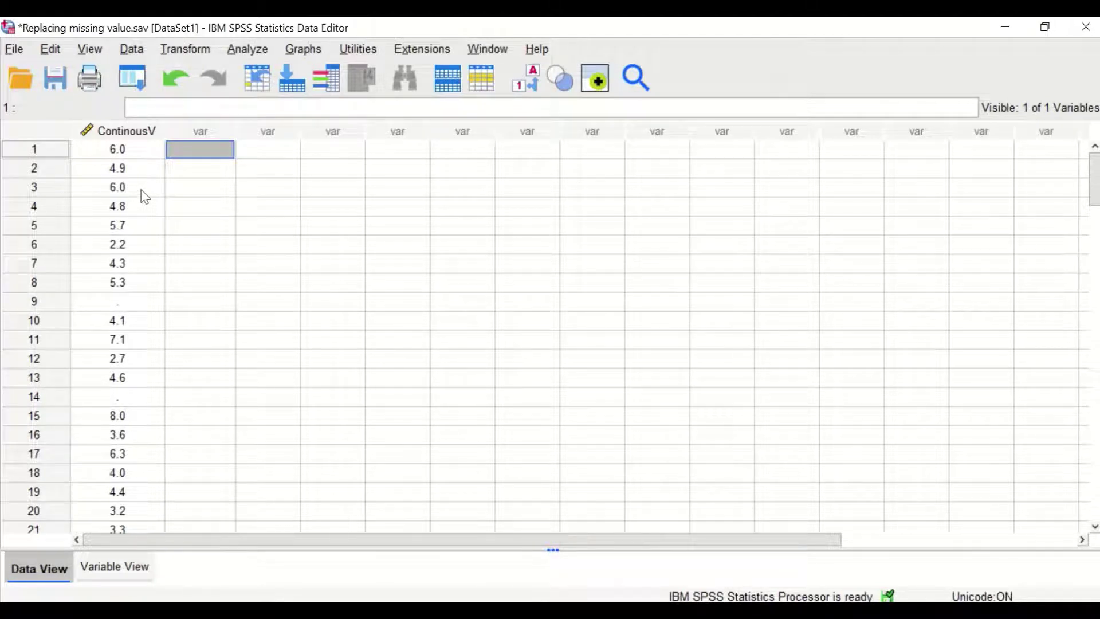
scroll(168, 232, "down", 4)
scroll(169, 242, "down", 4)
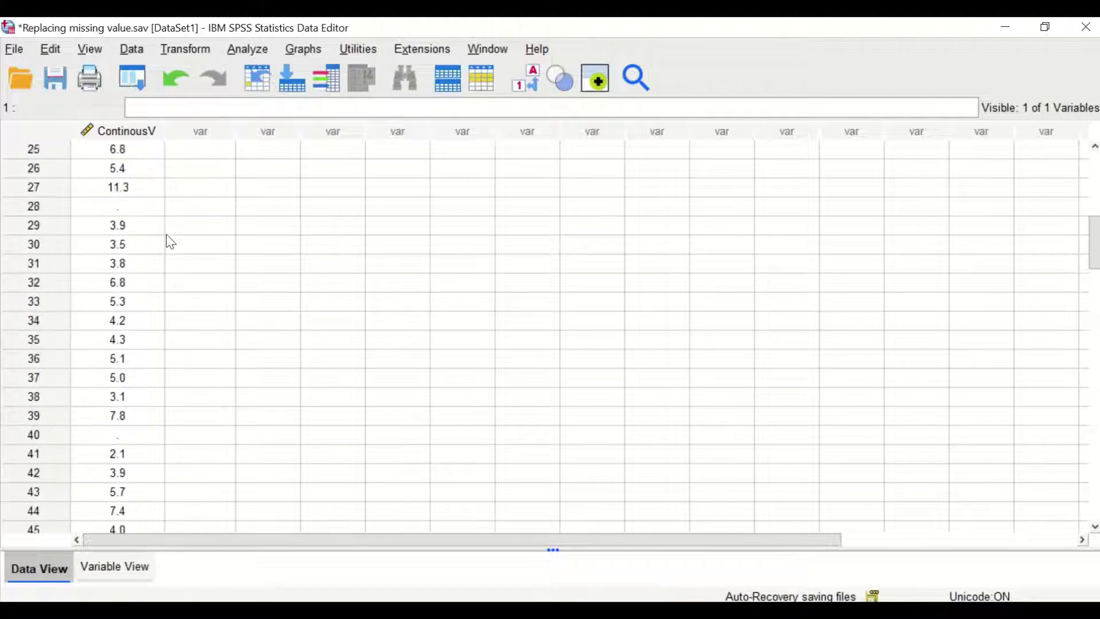
scroll(169, 244, "down", 8)
scroll(170, 253, "down", 4)
scroll(169, 261, "down", 6)
scroll(169, 266, "down", 4)
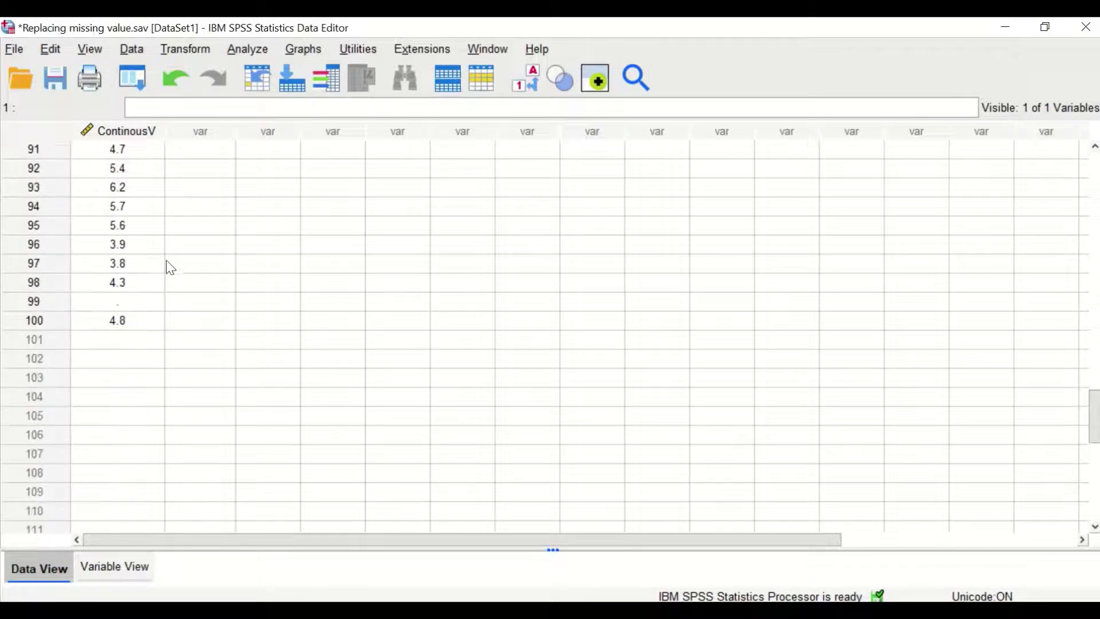
scroll(167, 263, "down", 2)
scroll(168, 274, "up", 4)
scroll(168, 275, "up", 9)
scroll(168, 277, "up", 5)
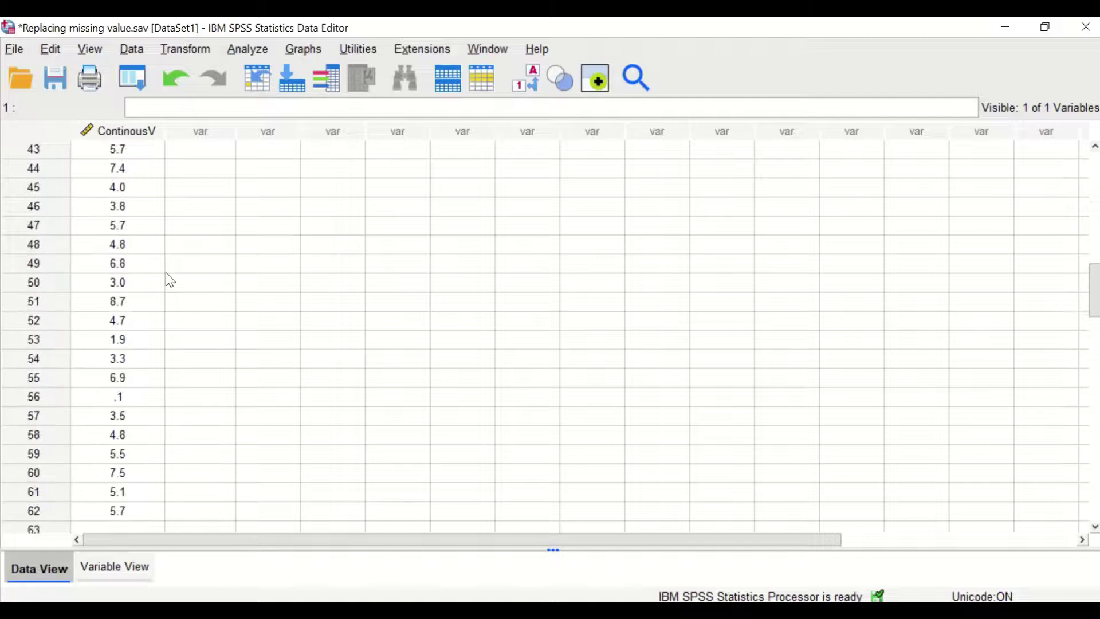
scroll(168, 277, "up", 8)
scroll(150, 250, "up", 3)
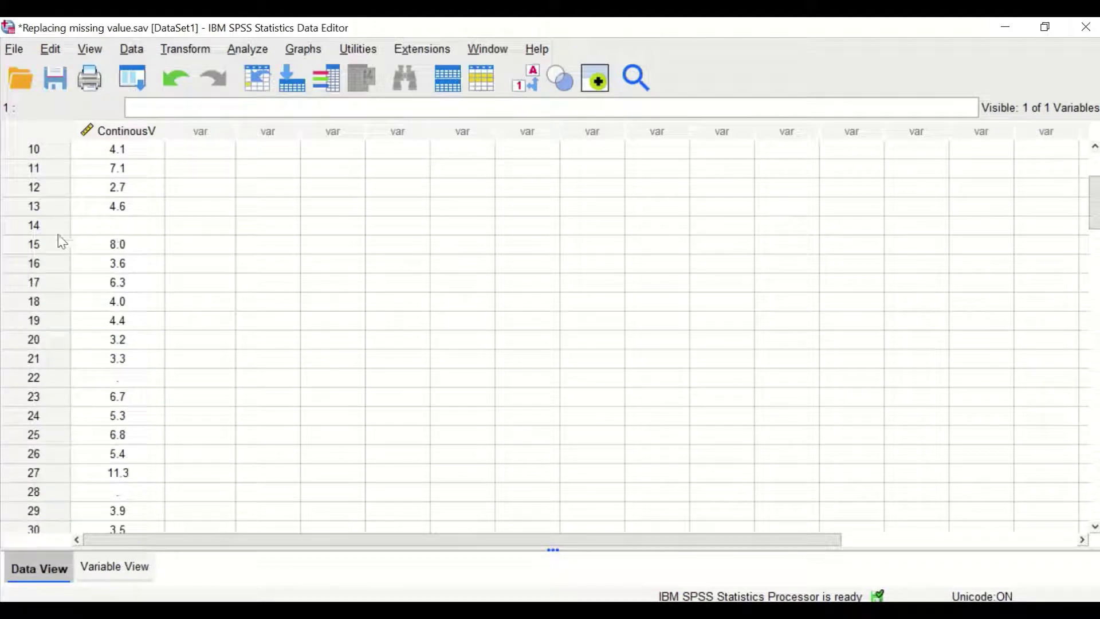
scroll(112, 405, "up", 1)
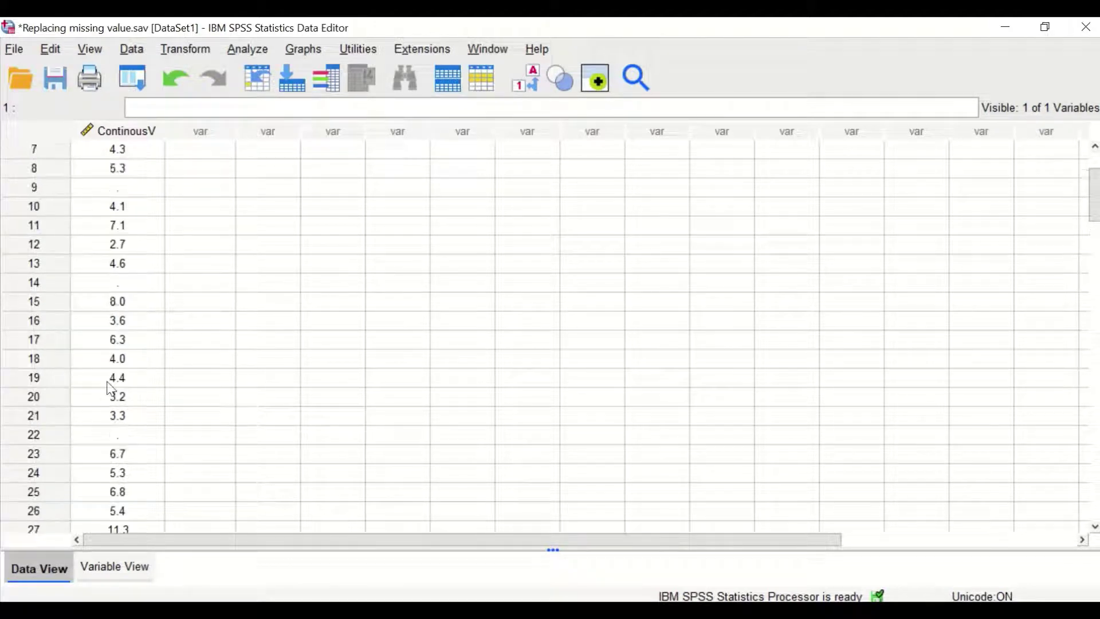
scroll(110, 388, "up", 2)
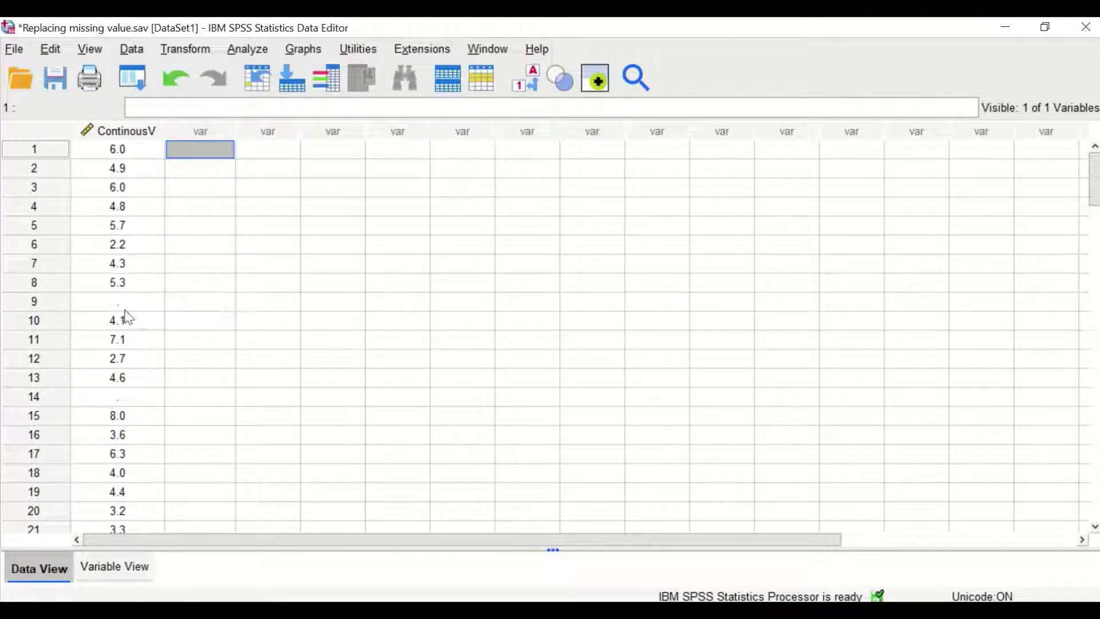
scroll(124, 314, "down", 2)
scroll(129, 204, "down", 1)
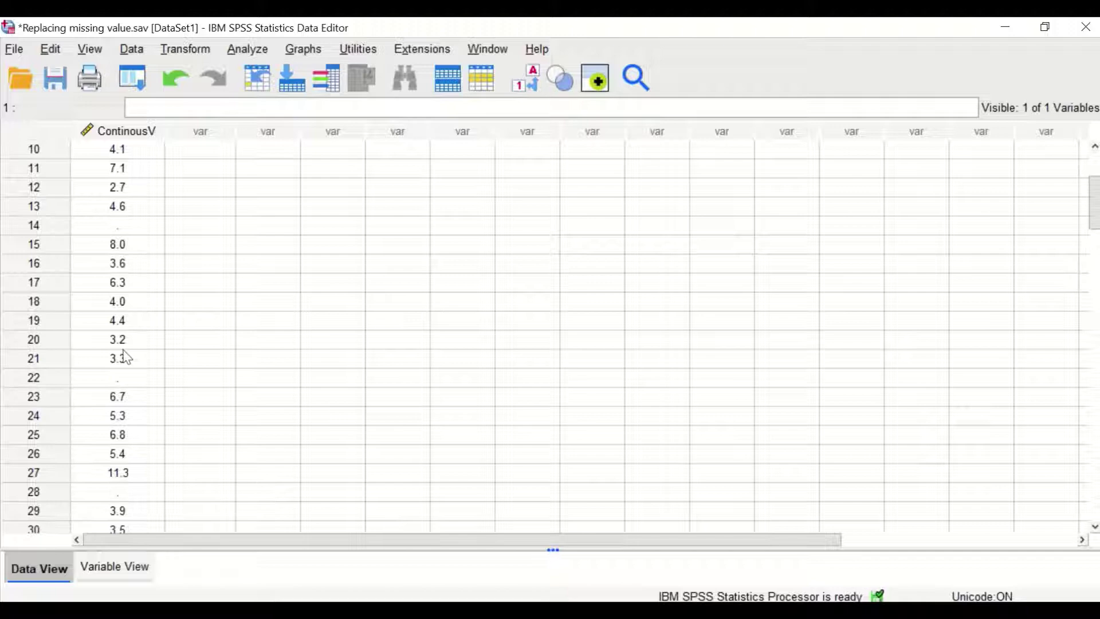
scroll(123, 358, "down", 2)
scroll(123, 349, "down", 4)
scroll(126, 180, "down", 4)
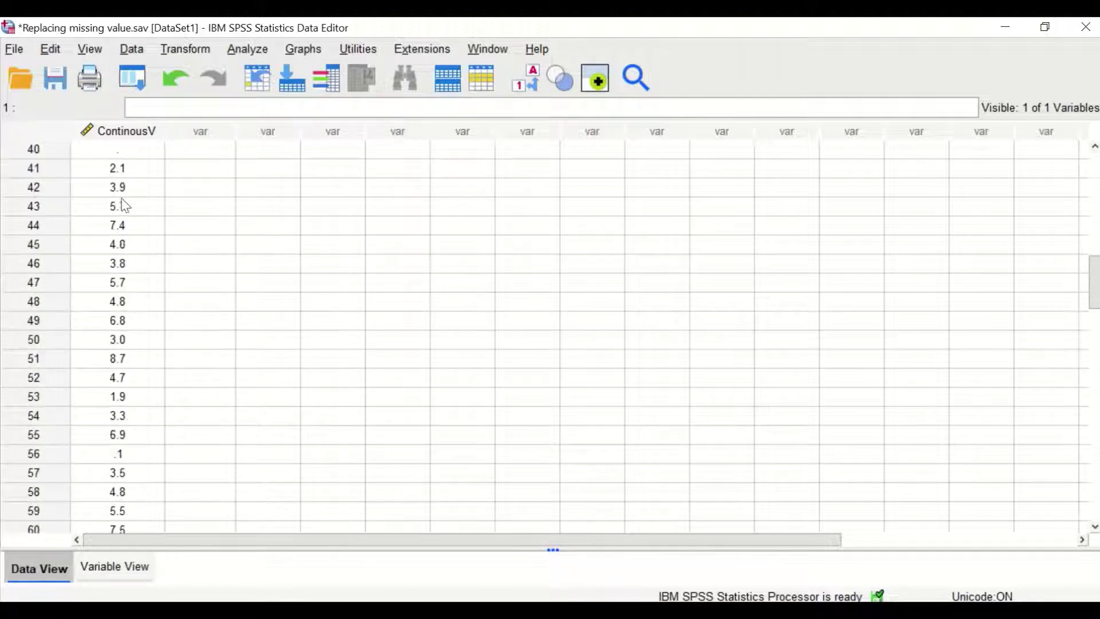
scroll(123, 258, "down", 3)
scroll(122, 356, "up", 2)
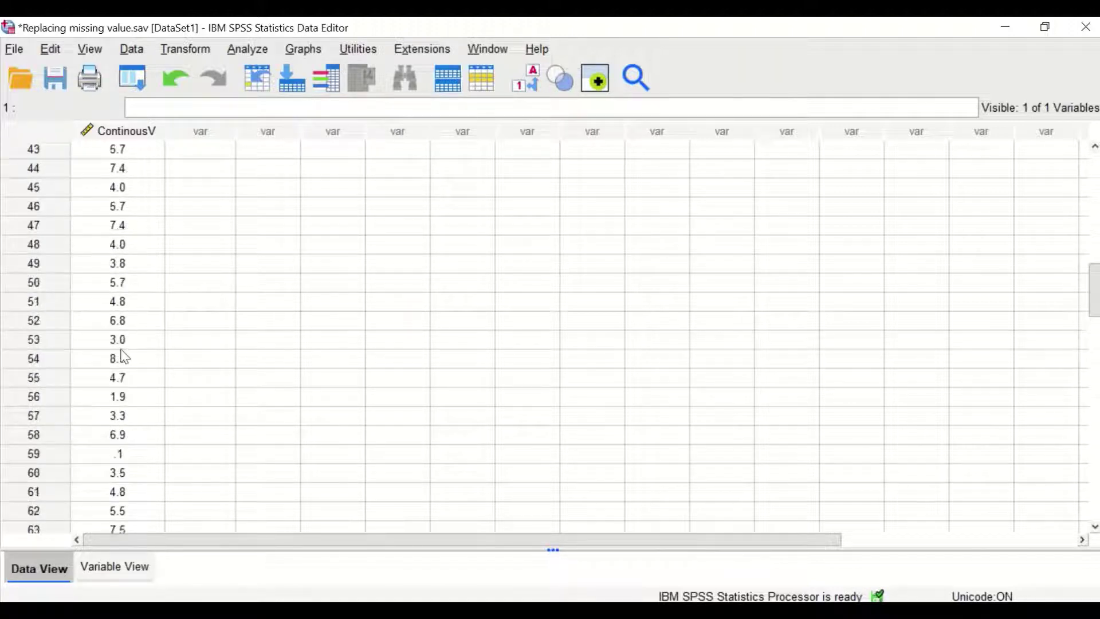
scroll(121, 353, "up", 9)
scroll(128, 339, "up", 5)
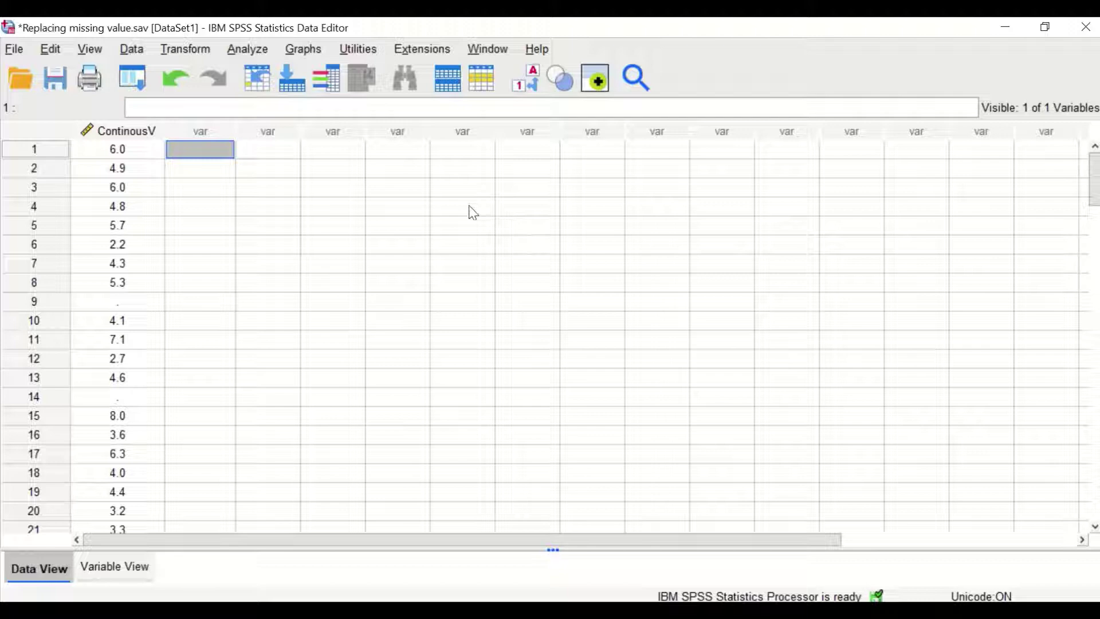
Step: Start a Frequencies analysis from Descriptive Statistics with Continous as the variable to analyse
left_click(260, 50)
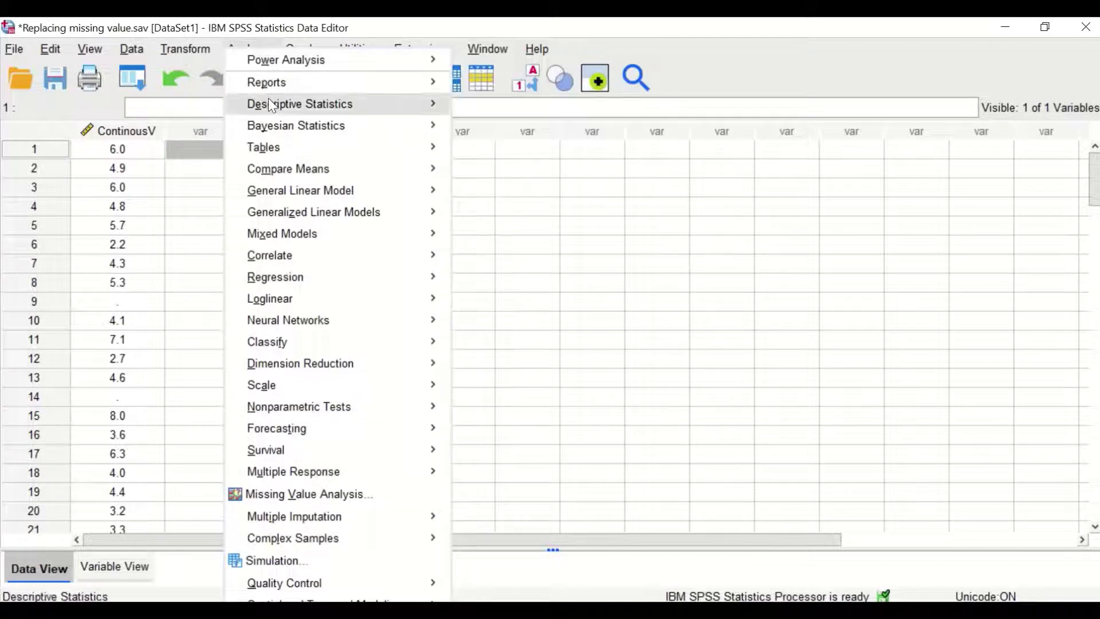
mouse_move(299, 104)
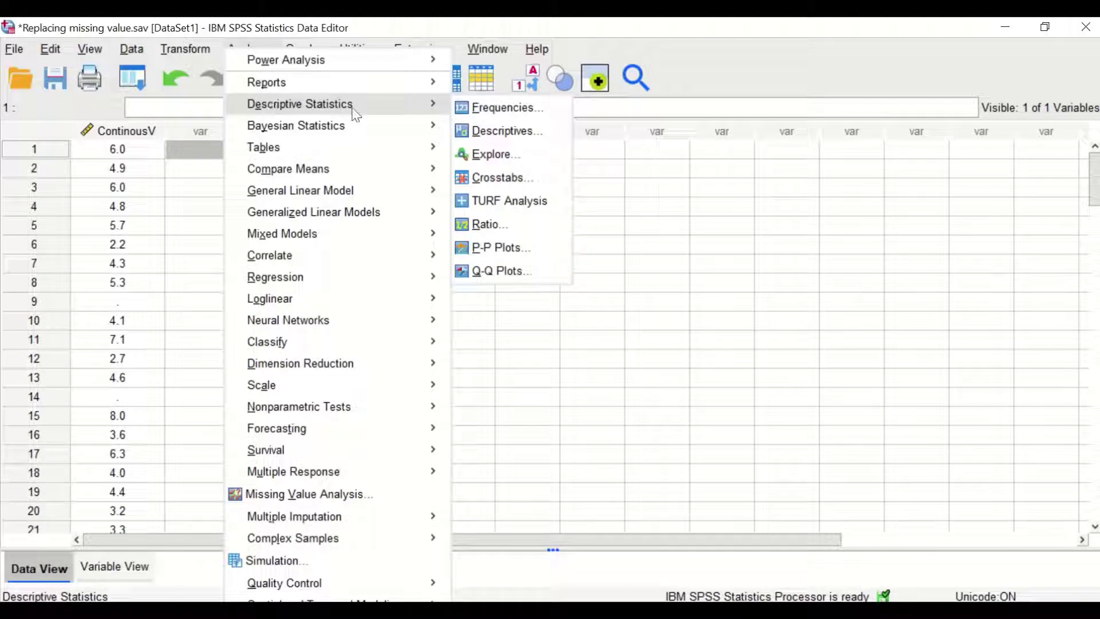
left_click(498, 108)
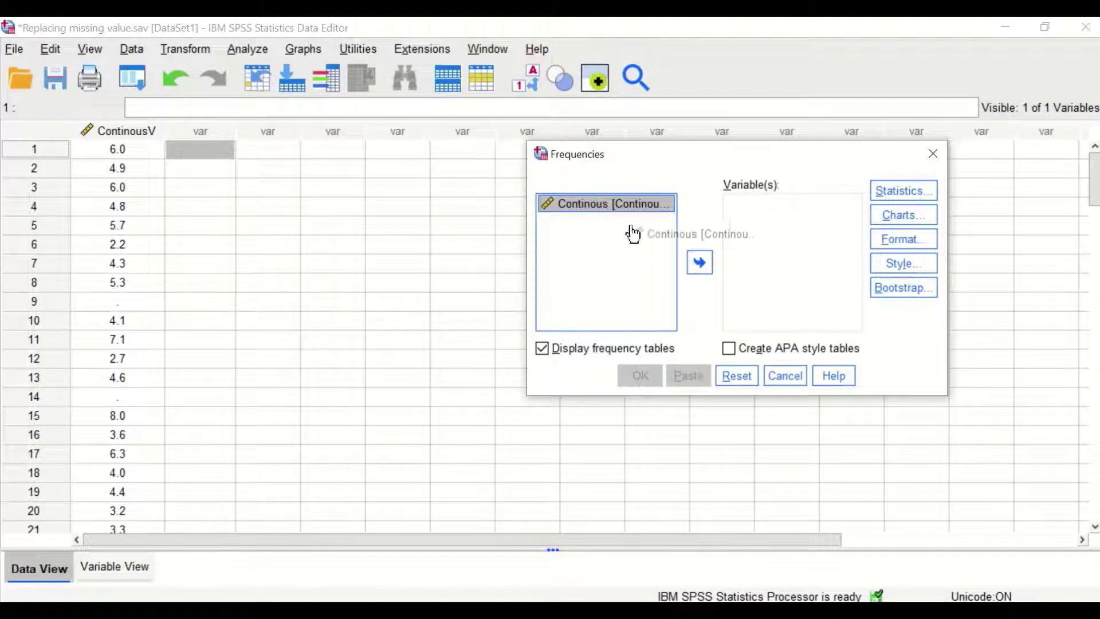
left_click_drag(603, 204, 762, 221)
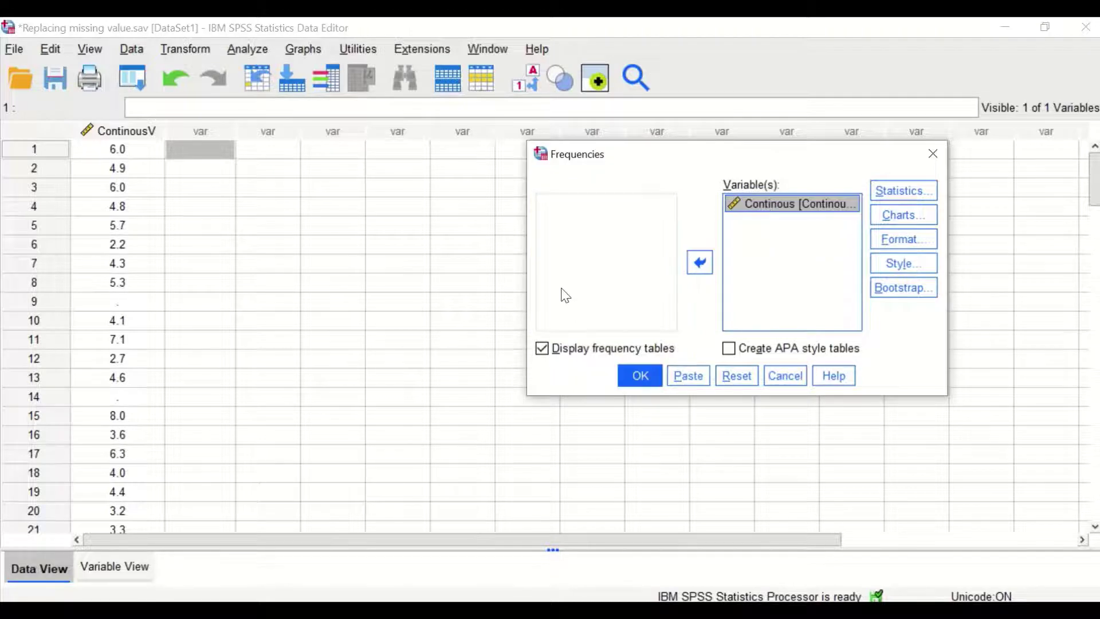
left_click(886, 236)
left_click(885, 191)
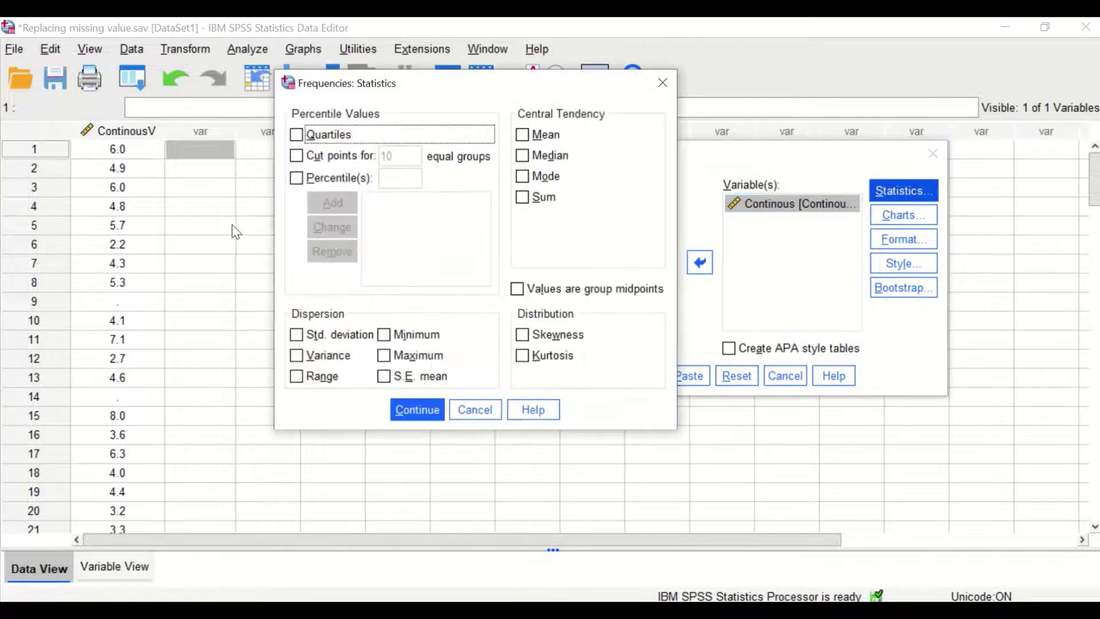
Step: Request mean, minimum, maximum and range in the Frequencies statistics options
left_click(523, 134)
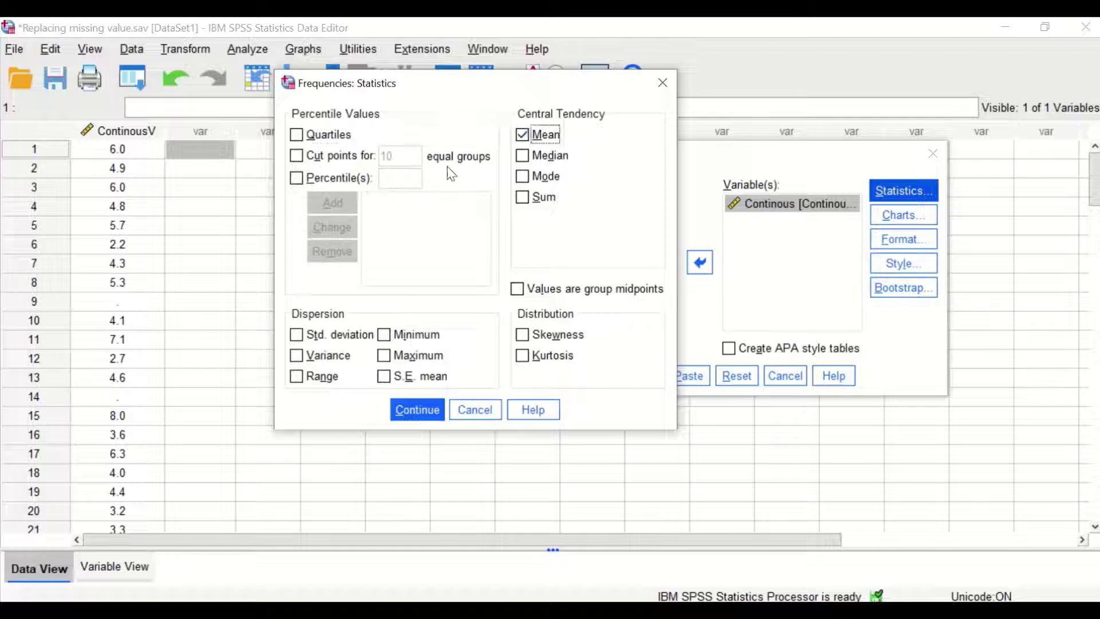
left_click(384, 335)
left_click(384, 355)
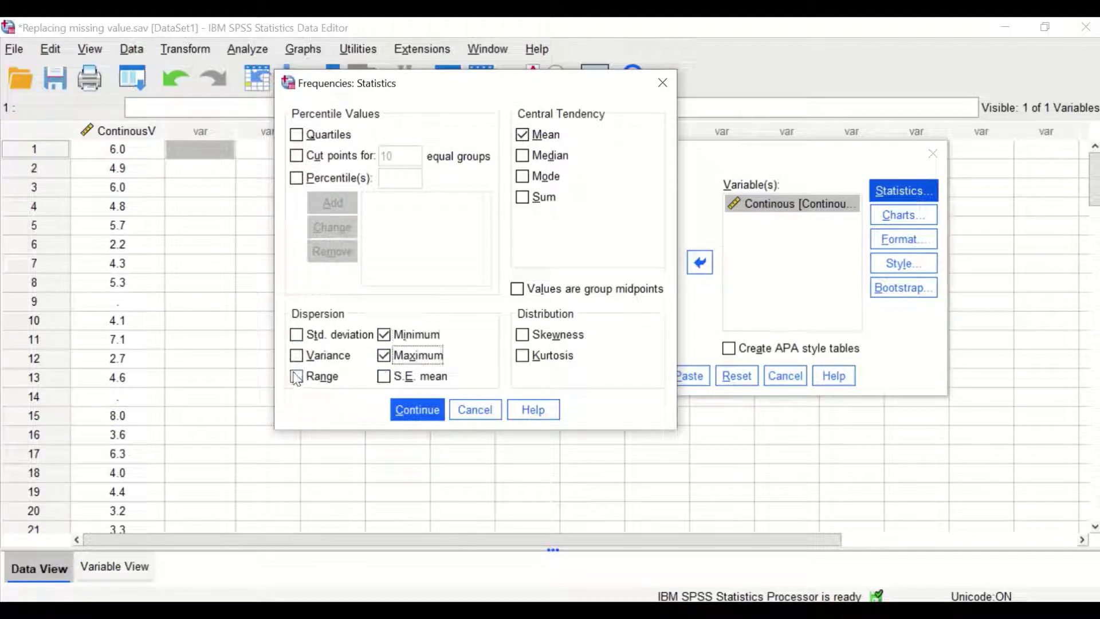
left_click(296, 376)
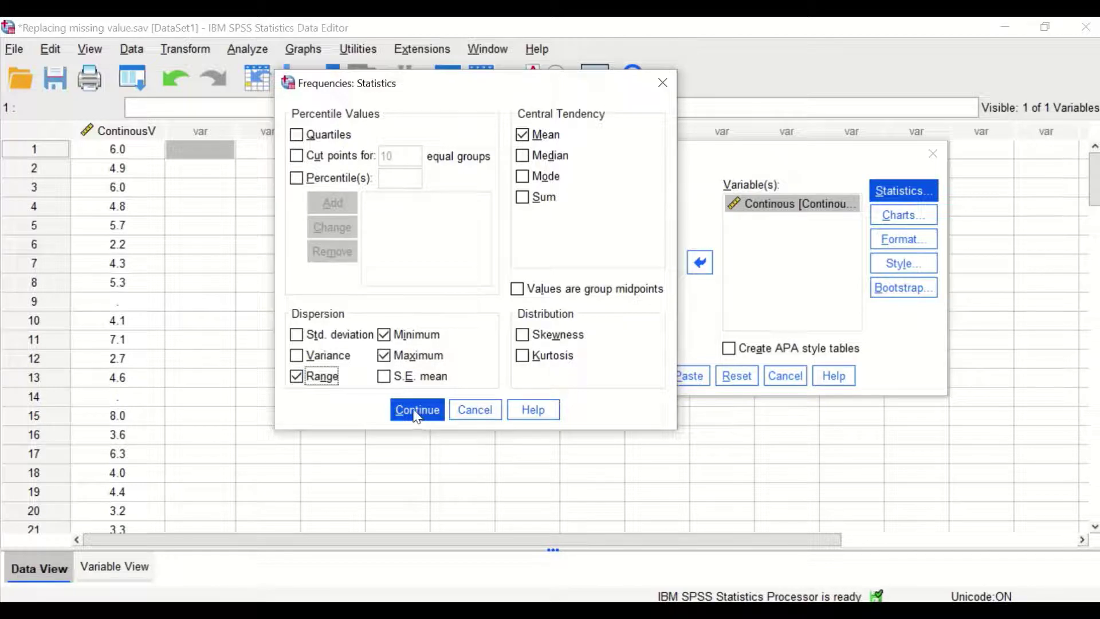
left_click(417, 411)
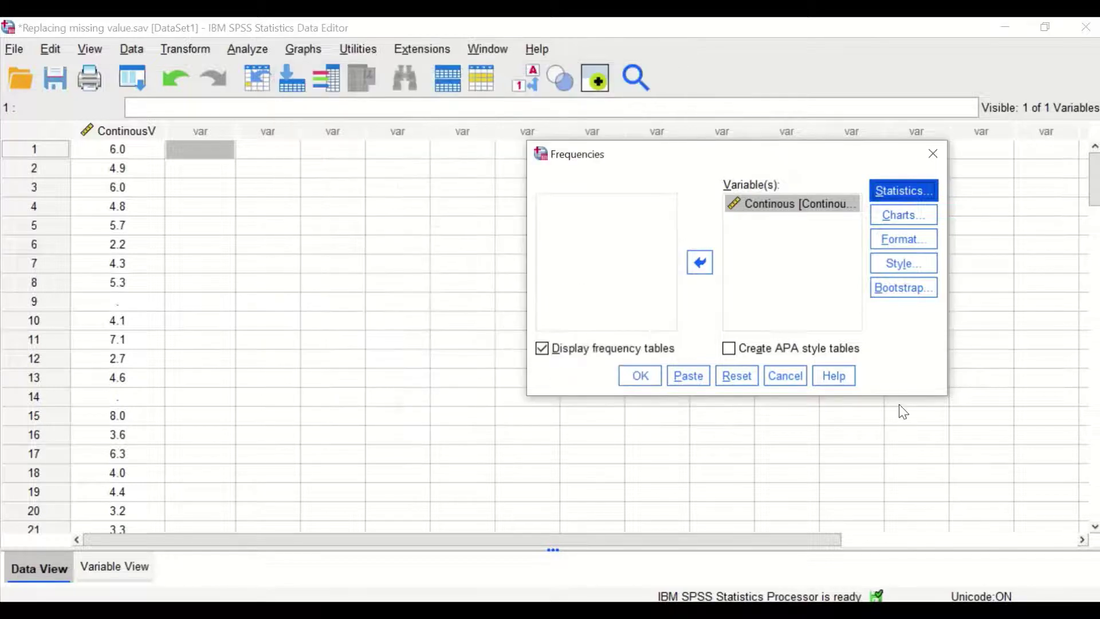
Step: Run the analysis, review the Statistics table (mean 5.041, 9 missing) and minimise the Viewer
left_click(646, 372)
scroll(420, 223, "down", 5)
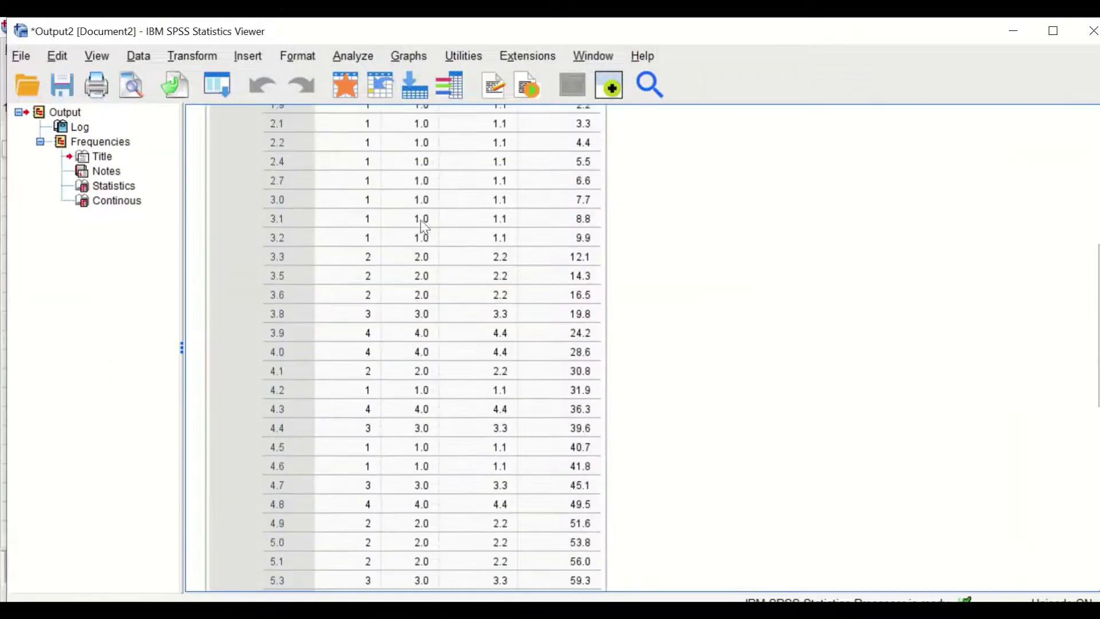
scroll(422, 224, "down", 5)
scroll(460, 263, "down", 5)
scroll(468, 281, "up", 15)
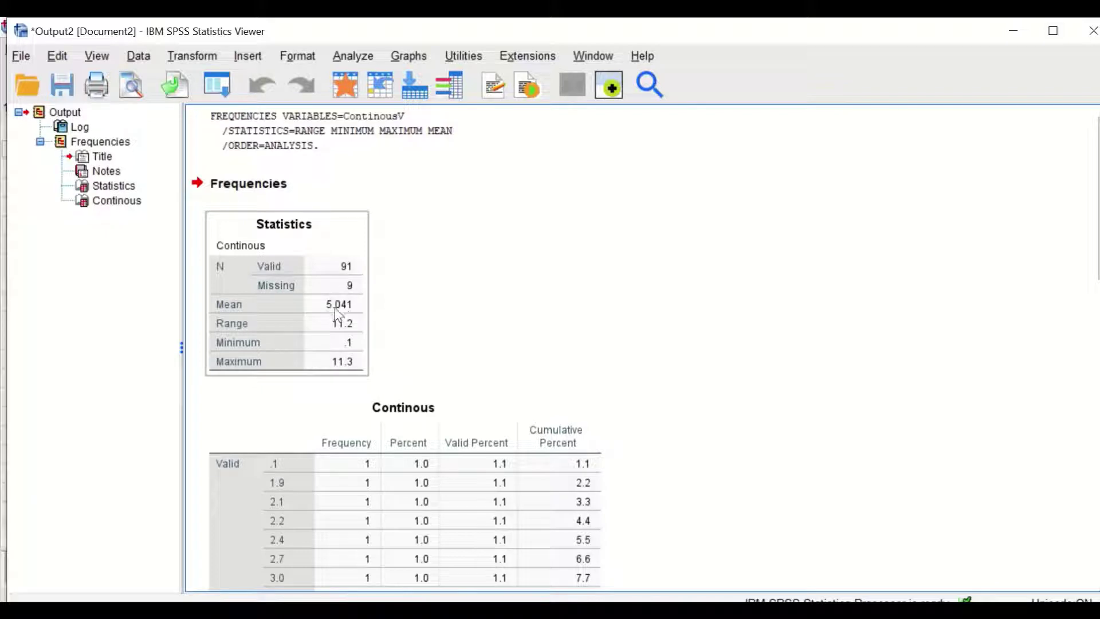
left_click(378, 307)
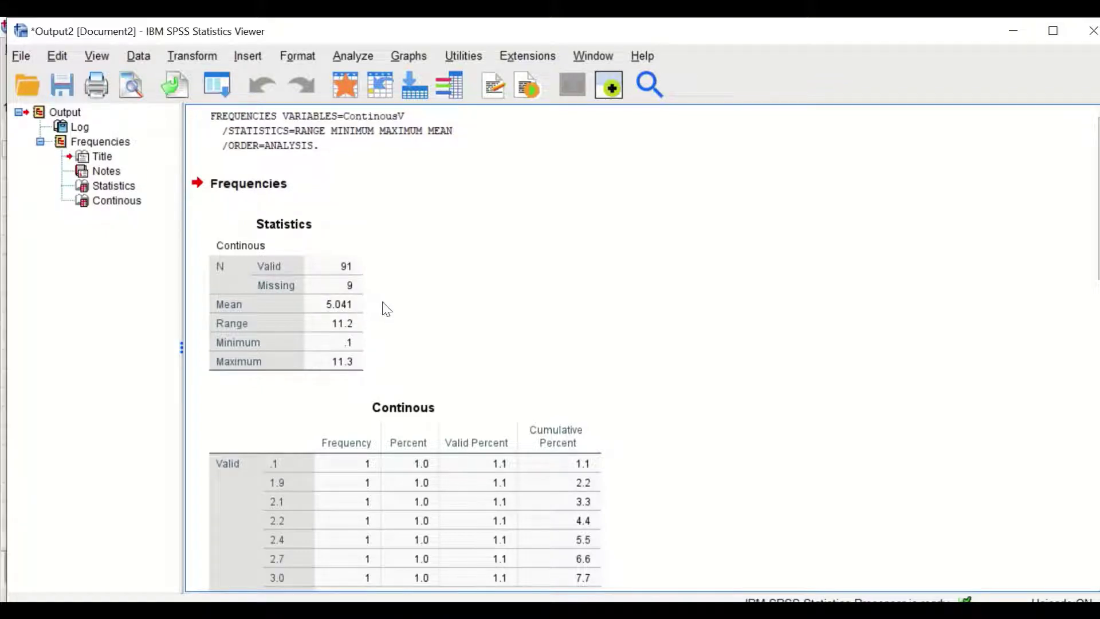
left_click(247, 332)
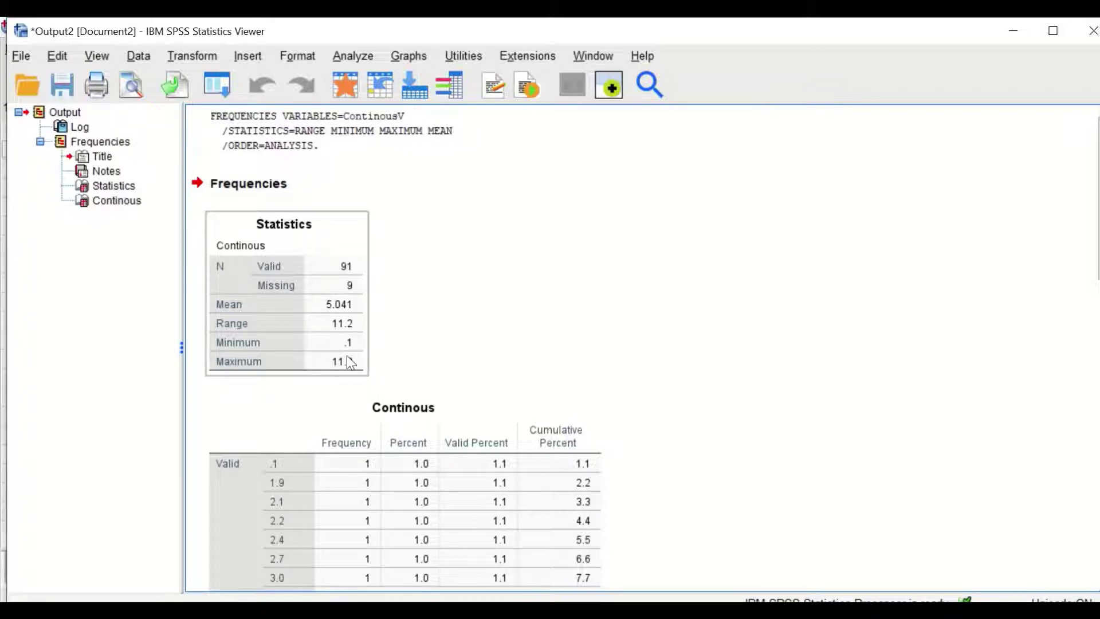
scroll(675, 354, "down", 3)
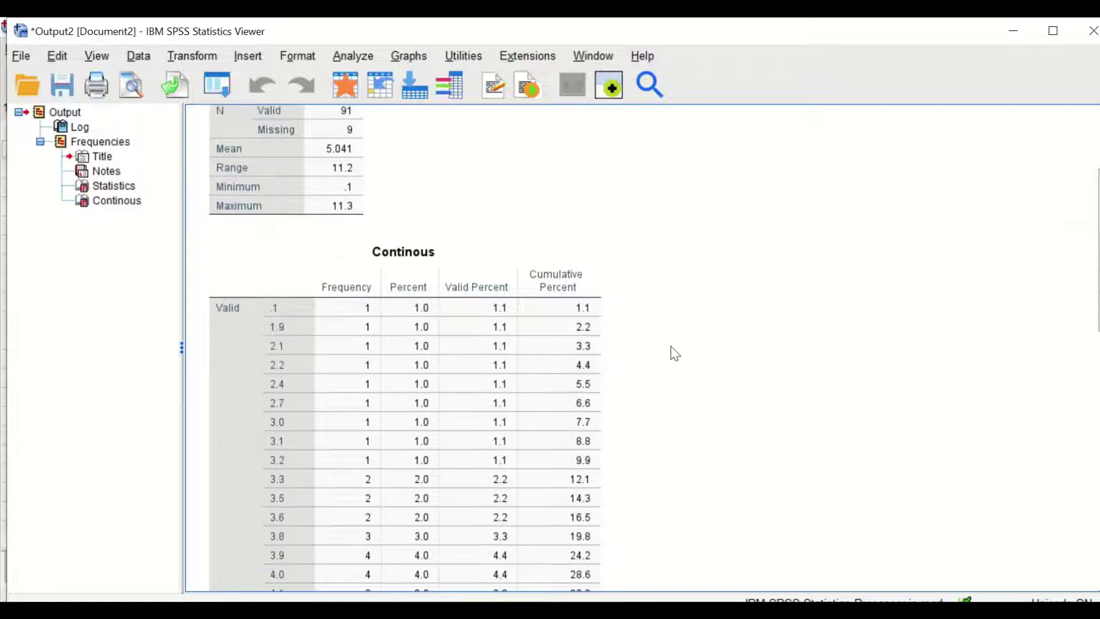
scroll(674, 353, "down", 10)
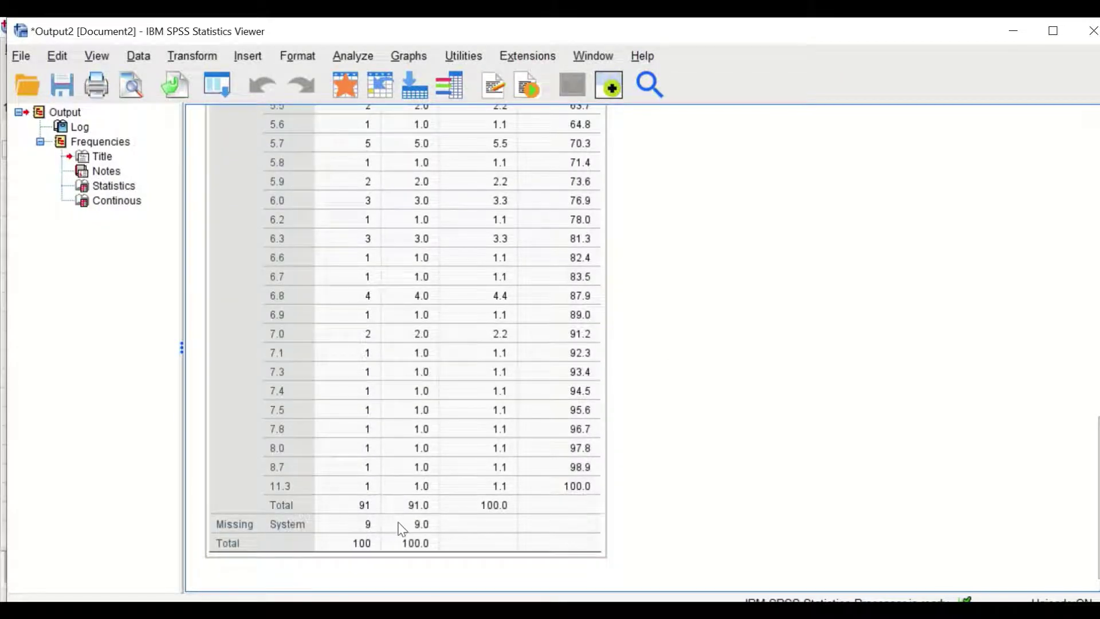
left_click(1064, 107)
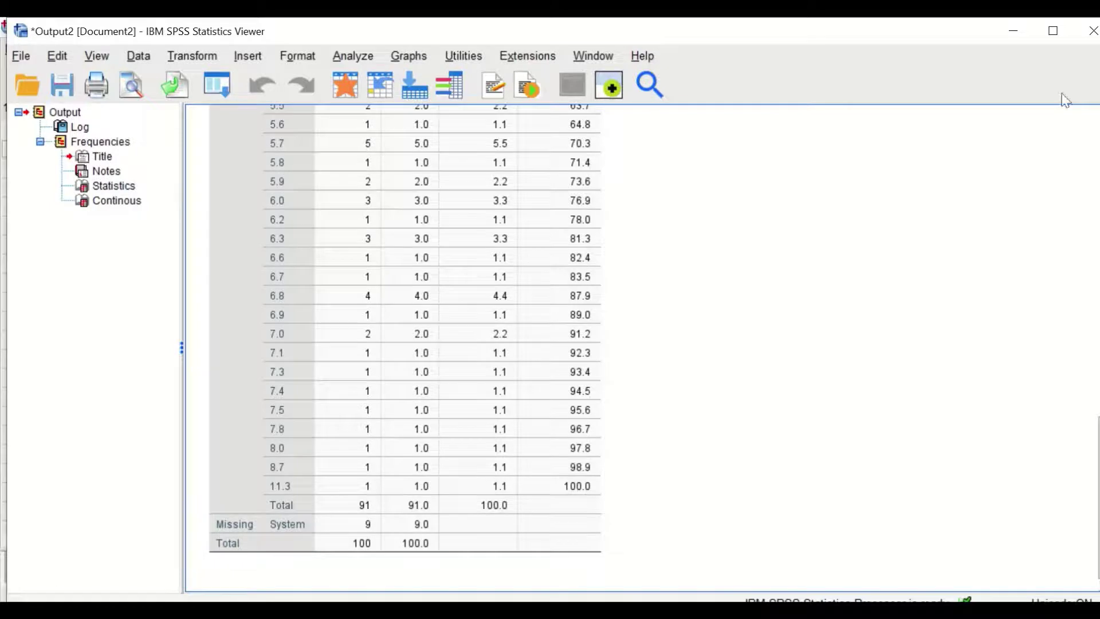
left_click(1016, 33)
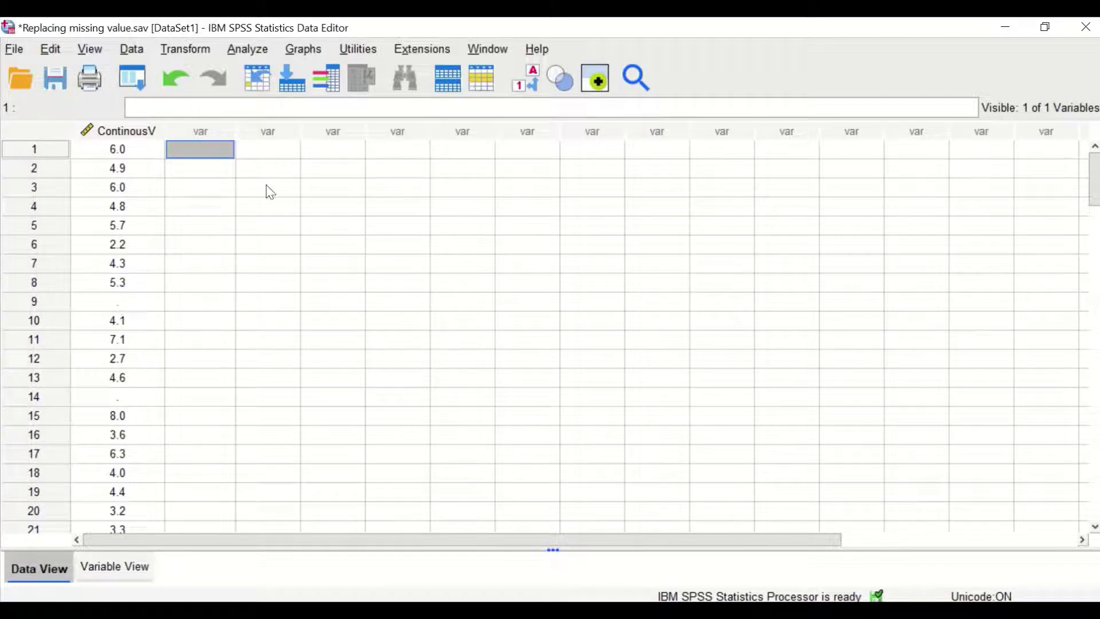
Step: Show the Transform menu to reach Replace Missing Values
left_click(197, 47)
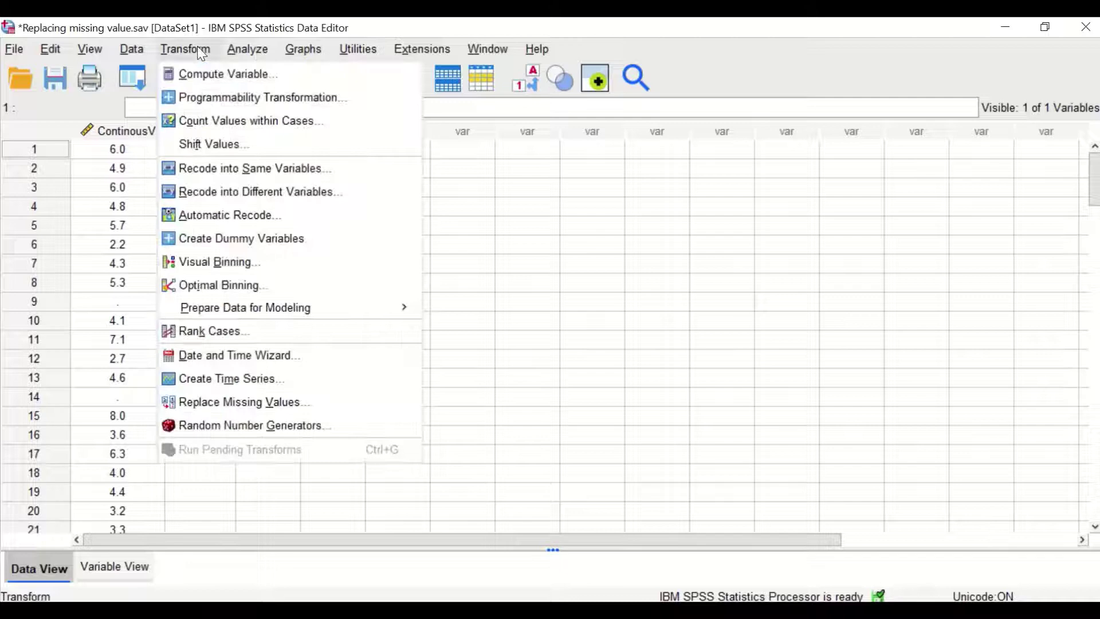
Step: Add ContinousV to Replace Missing Values as ContinousV_1 with Series mean as the method
left_click(198, 404)
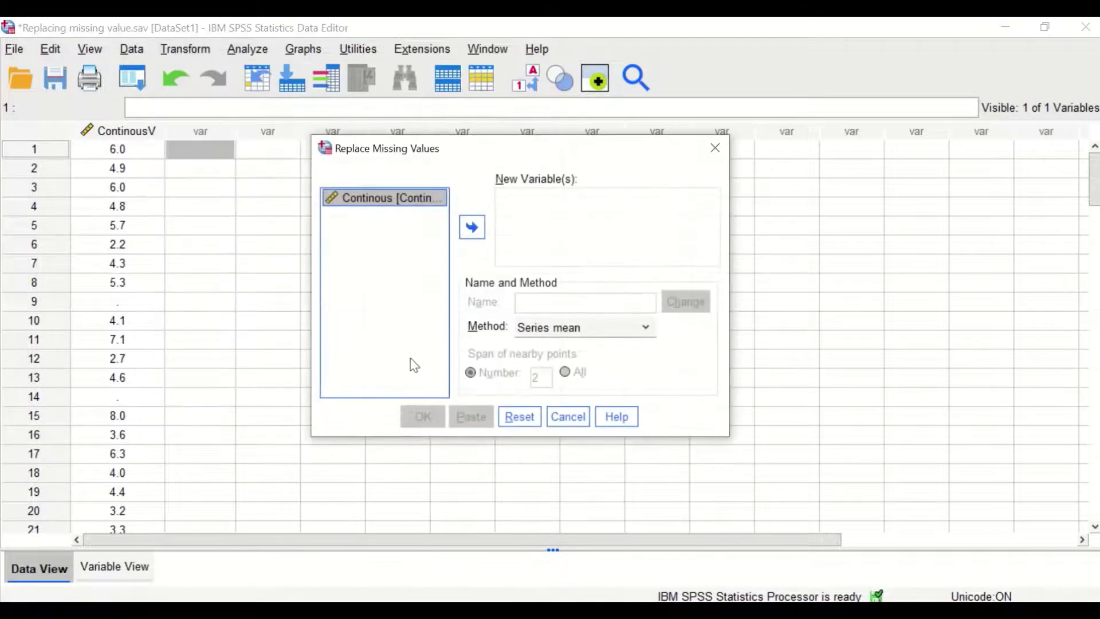
left_click_drag(474, 152, 437, 126)
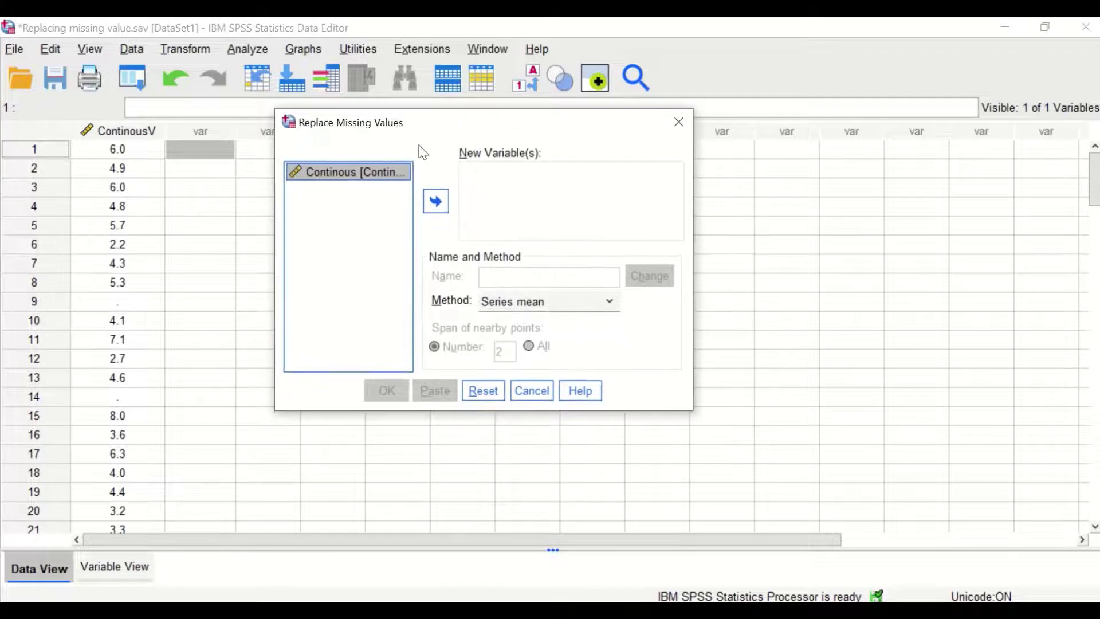
mouse_move(332, 175)
left_mouse_down()
mouse_move(361, 221)
mouse_move(474, 197)
left_mouse_up()
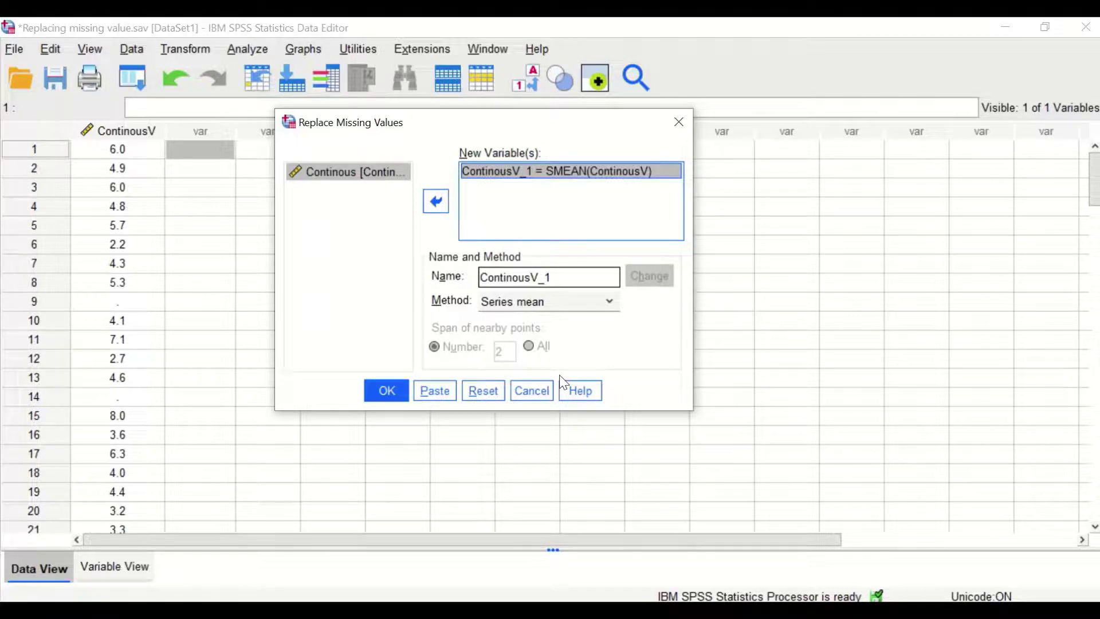
left_click(567, 306)
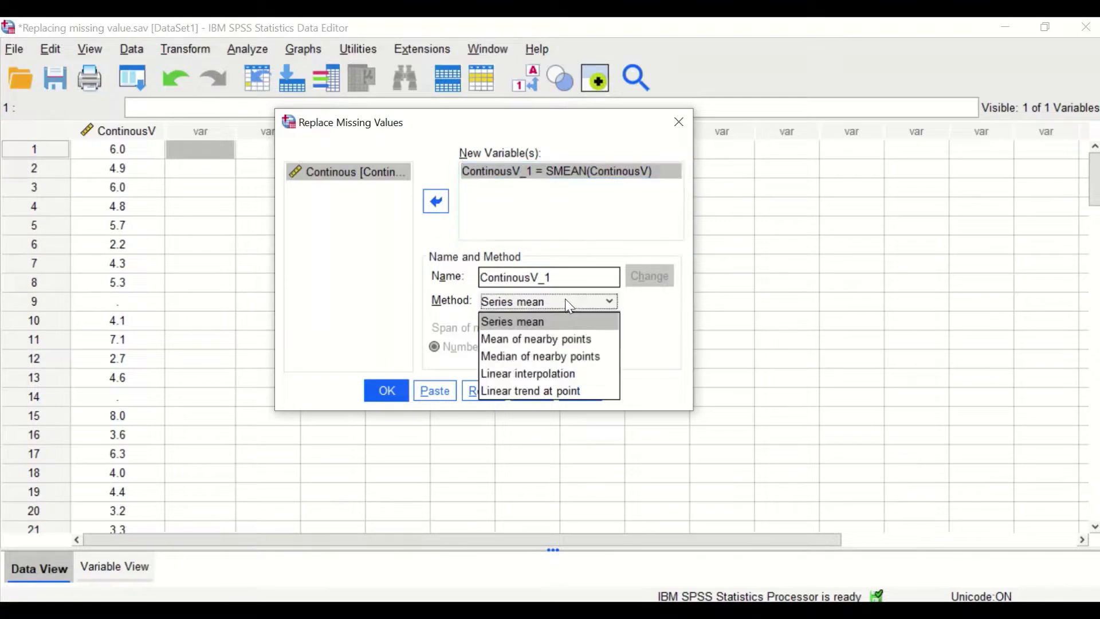
left_click(535, 321)
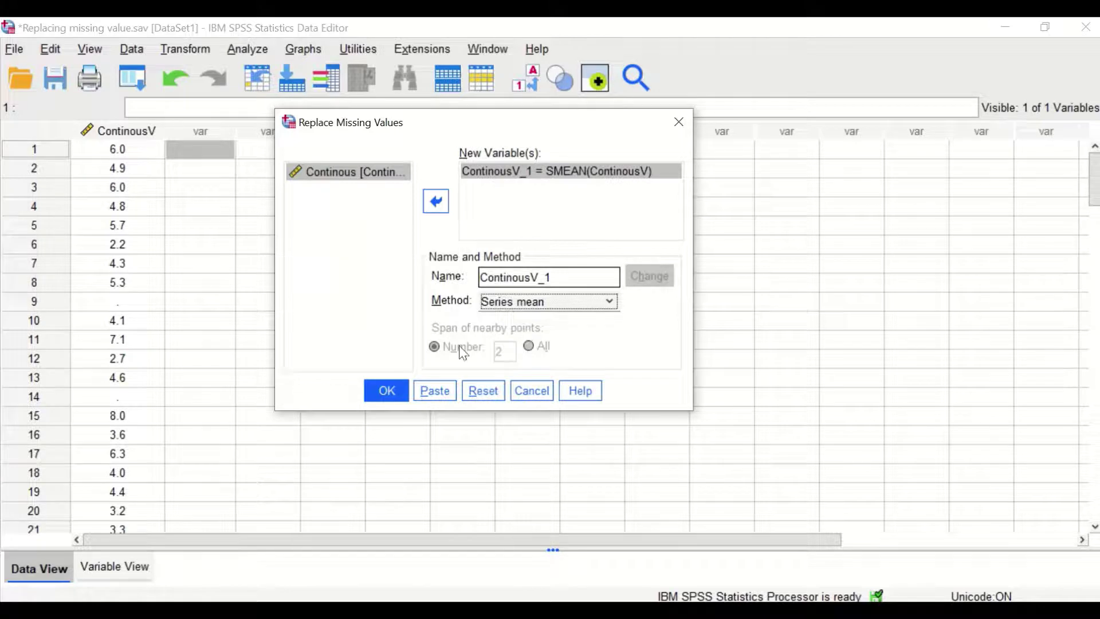
Step: Run the replacement, review the Result Variables table (9 replaced) and minimise the Viewer
left_click(384, 391)
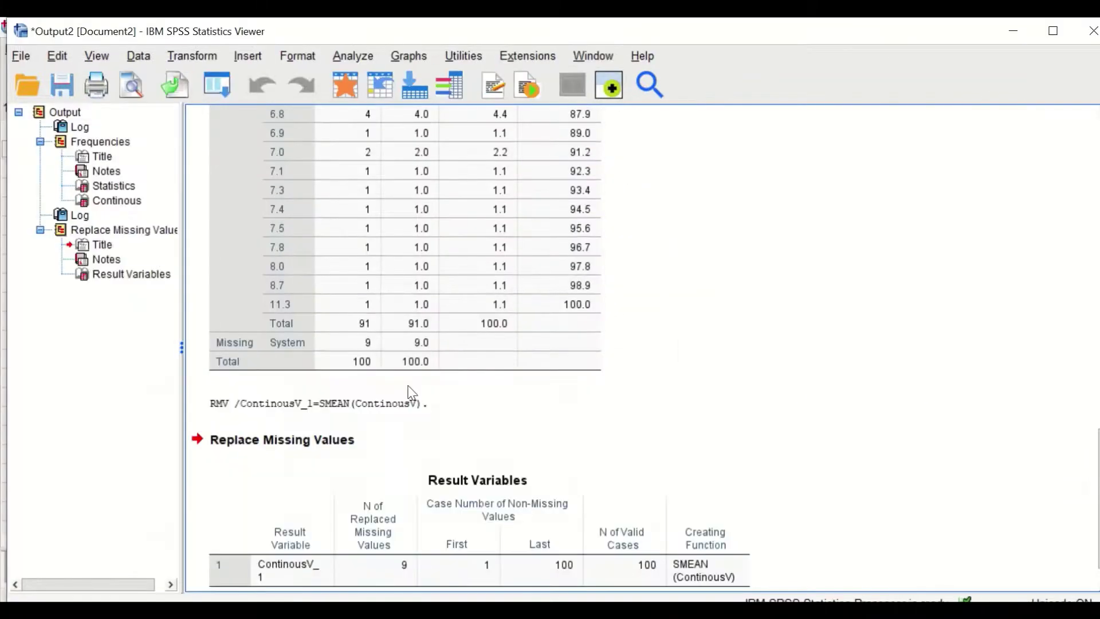
scroll(879, 363, "down", 1)
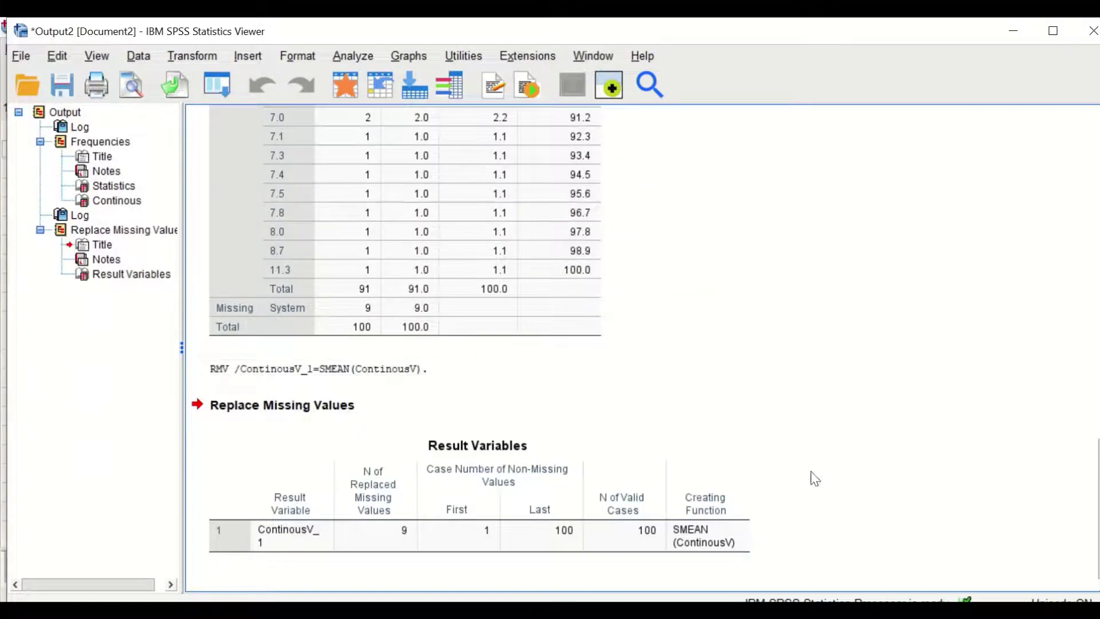
left_click(217, 478)
left_click(239, 421)
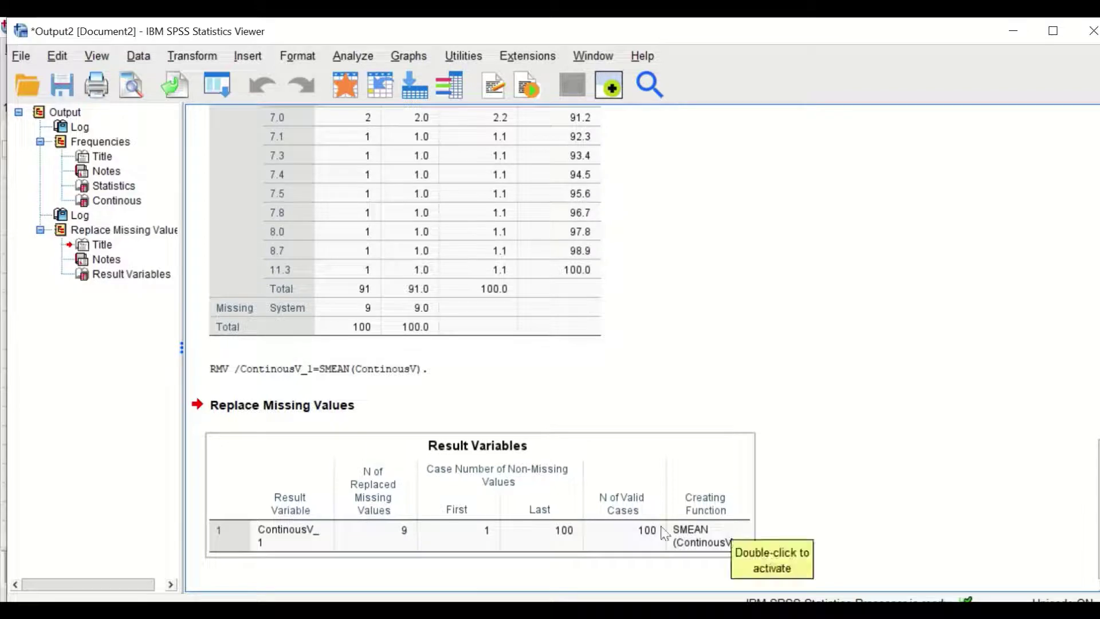
left_click(1002, 37)
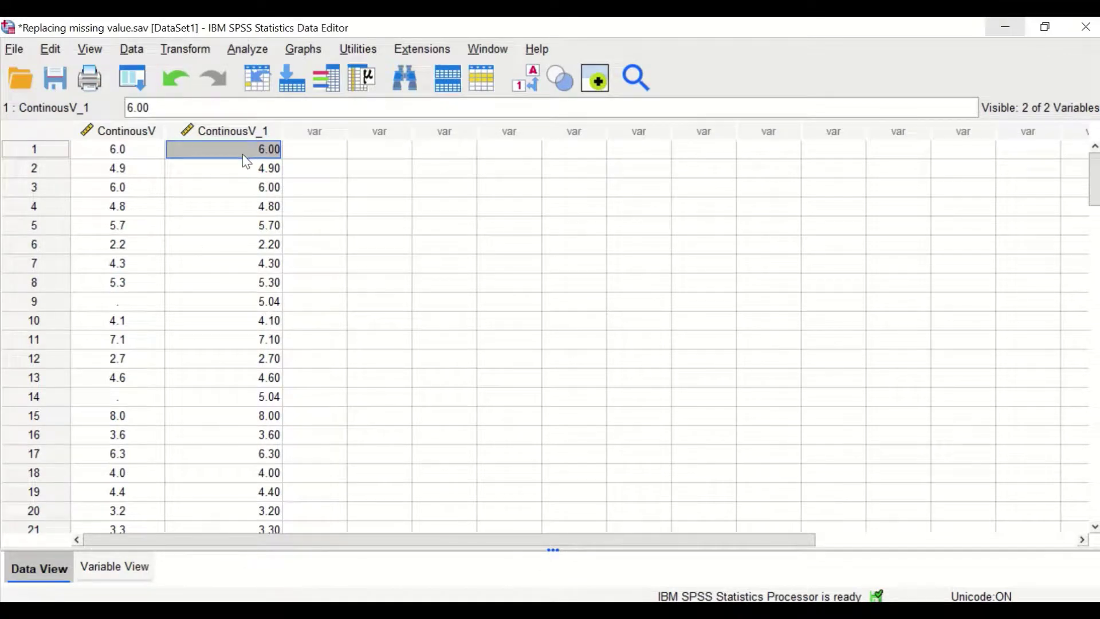
scroll(245, 161, "down", 1)
scroll(245, 160, "up", 1)
Step: Compare row 9 of ContinousV and ContinousV_1, then delete the ContinousV_1 column and select ContinousV
left_click(116, 306)
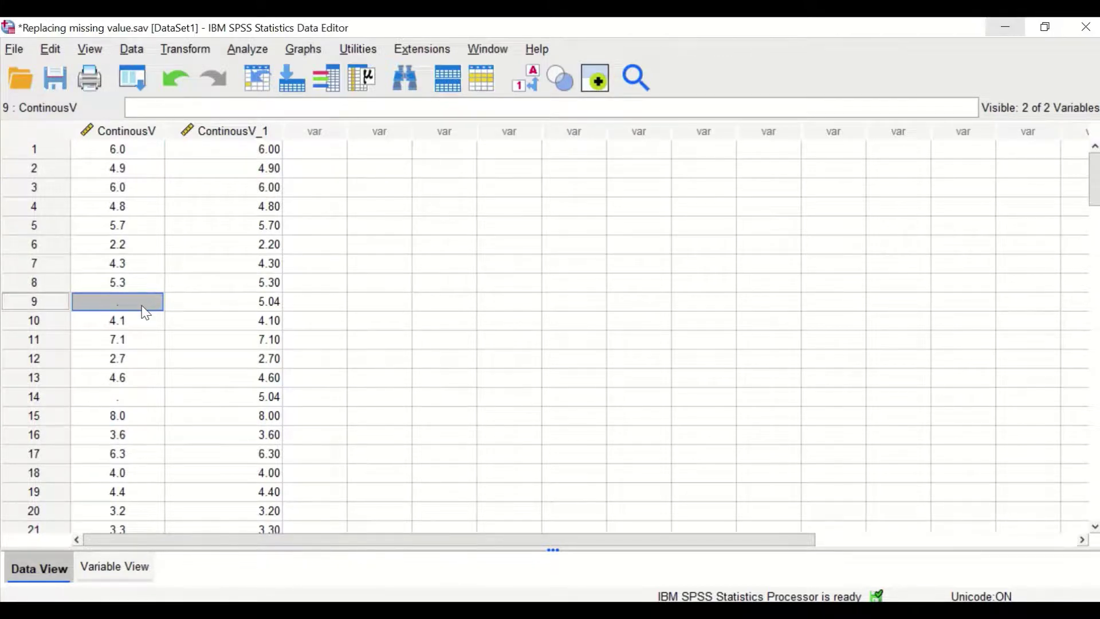
left_click(222, 304)
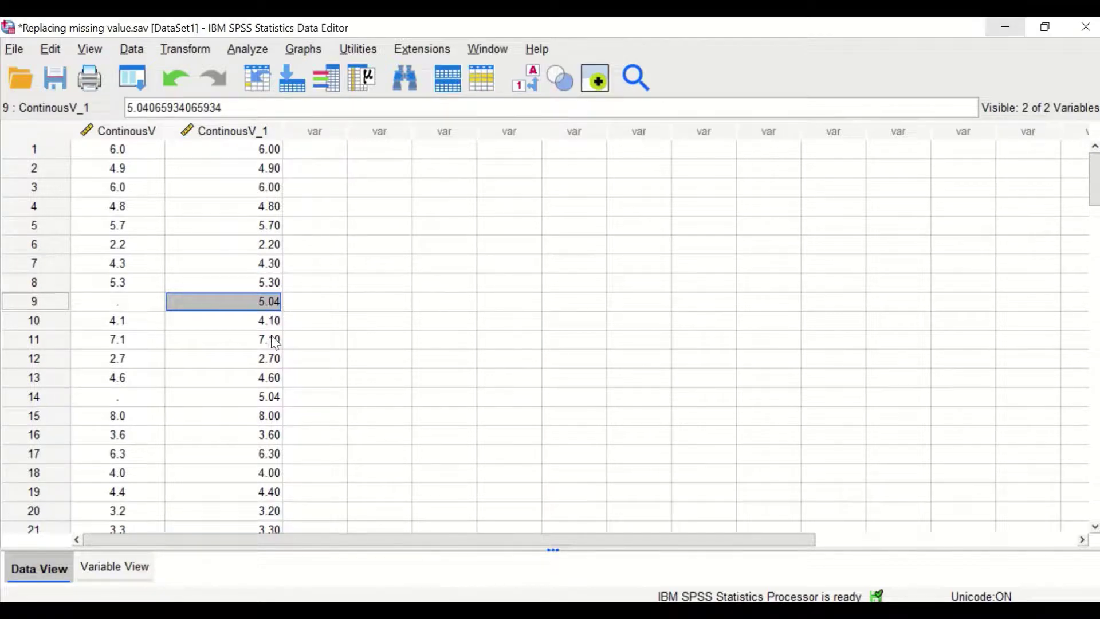
scroll(170, 354, "down", 1)
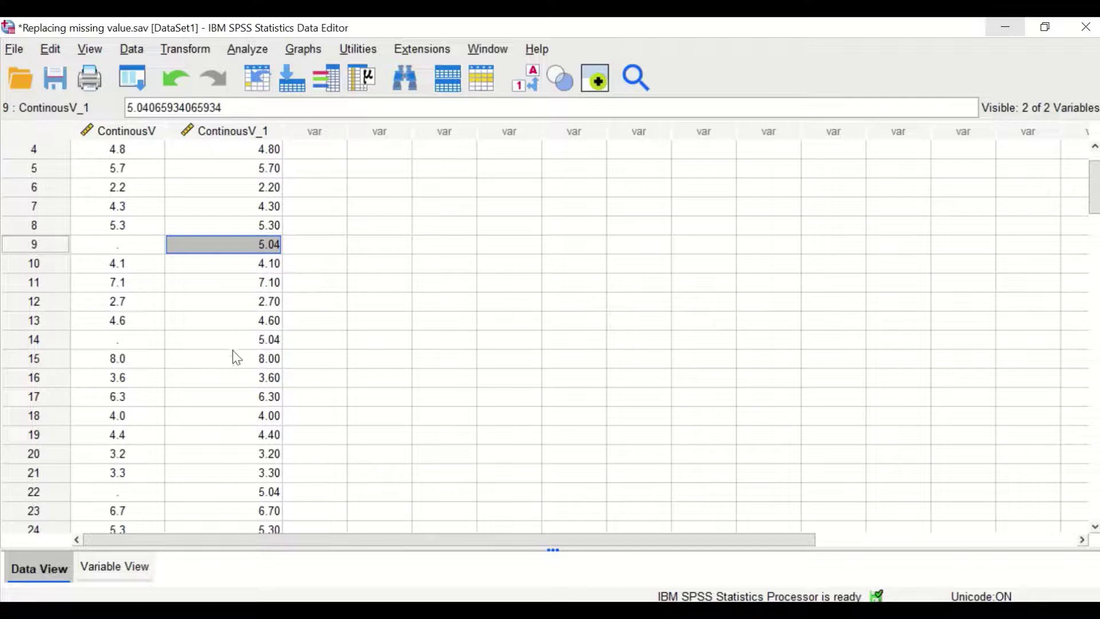
scroll(253, 344, "down", 1)
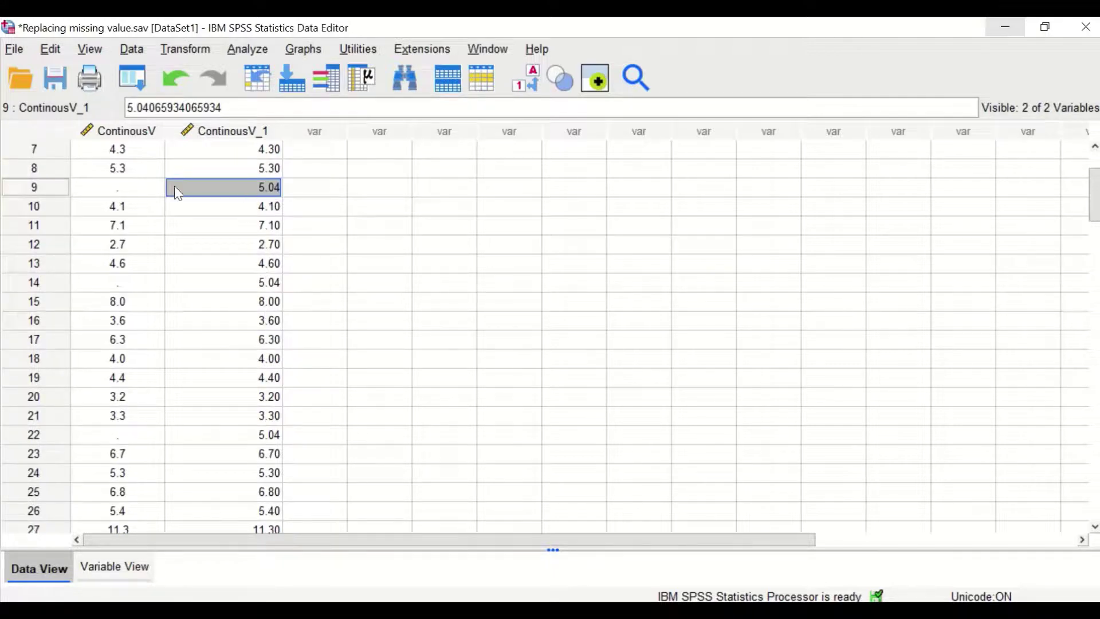
scroll(255, 260, "down", 2)
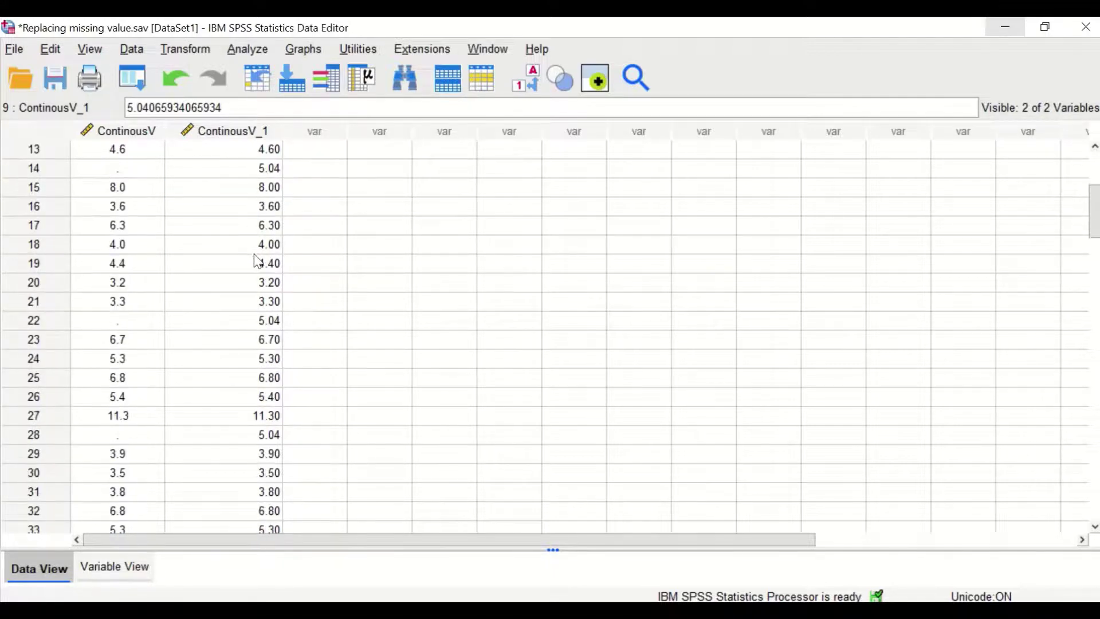
scroll(255, 260, "up", 4)
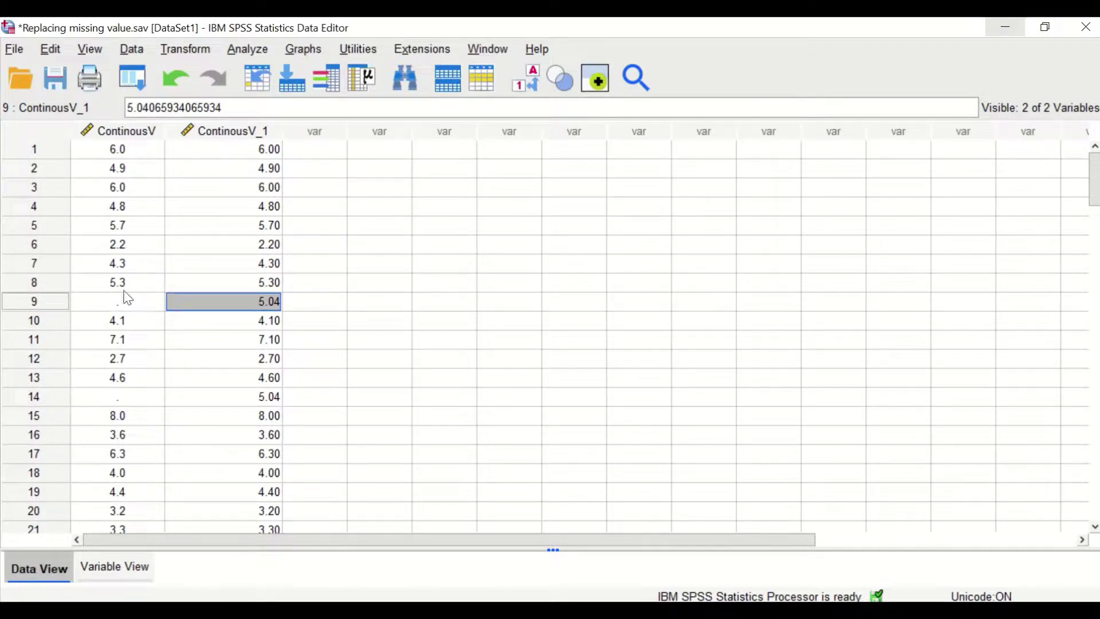
scroll(194, 343, "down", 1)
scroll(215, 352, "up", 1)
left_click(241, 131)
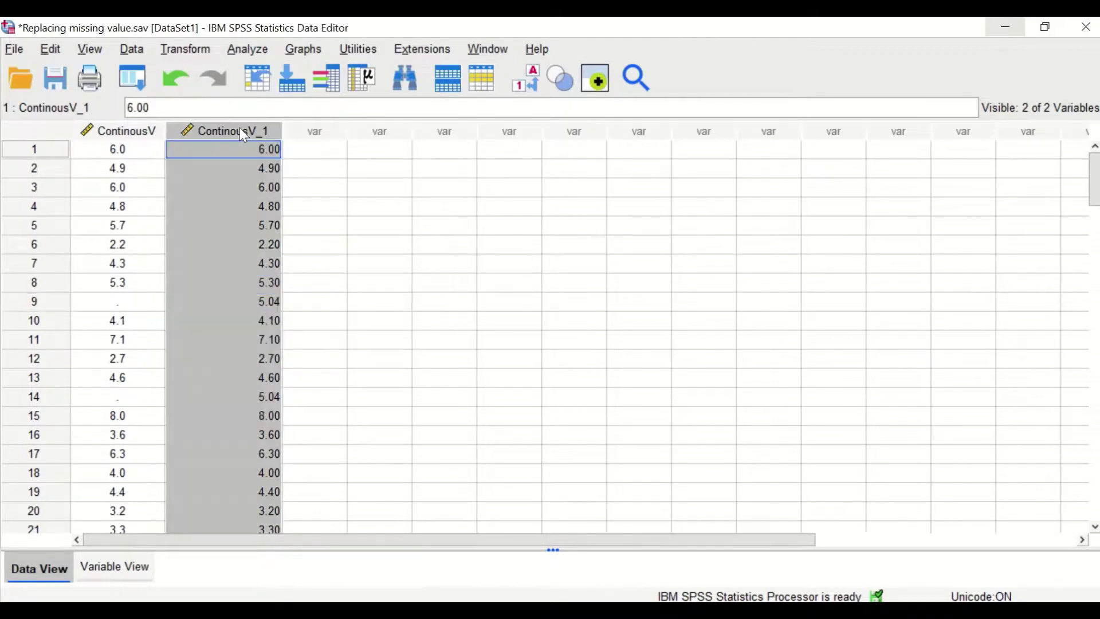
key("Delete")
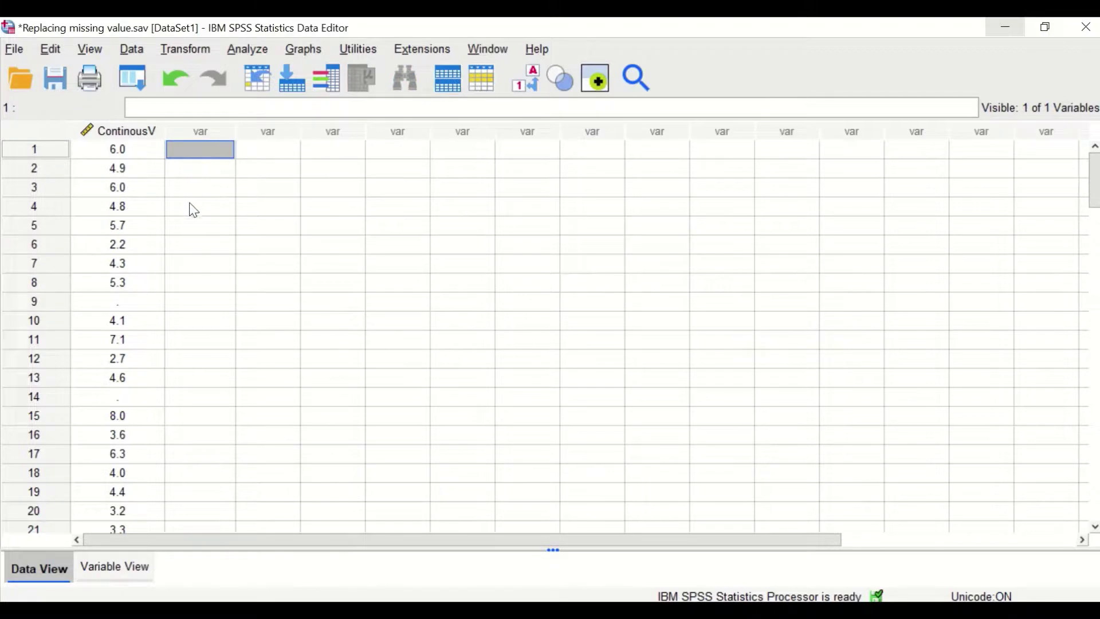
left_click(130, 131)
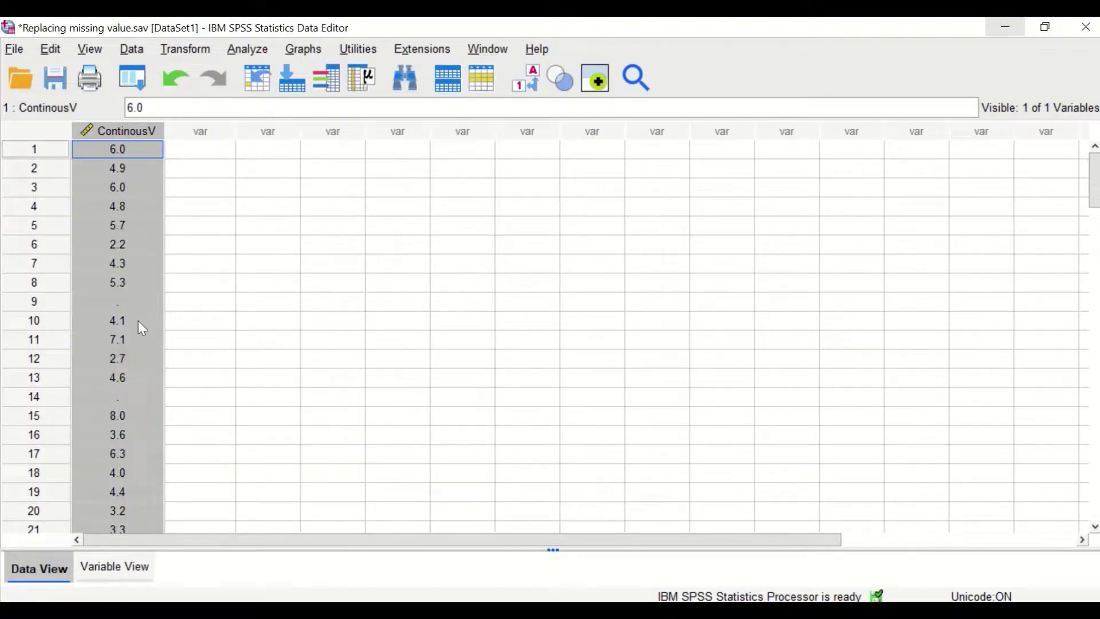
Step: Sort ContinousV ascending so its nine blanks sit in rows 1–9, leaving Transform unused
right_click(142, 132)
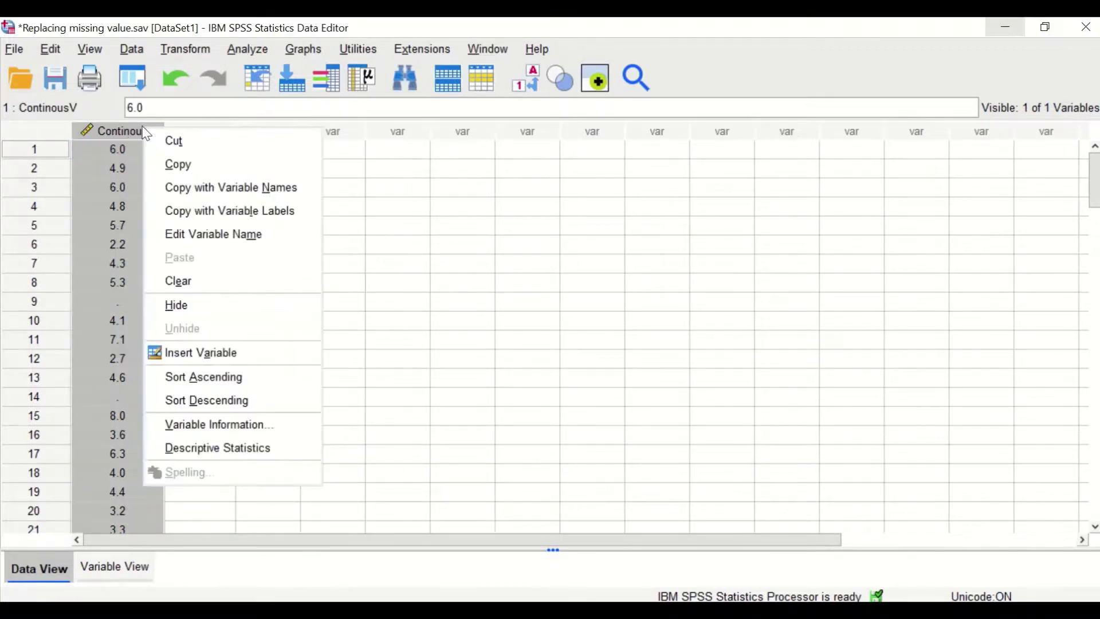
left_click(205, 386)
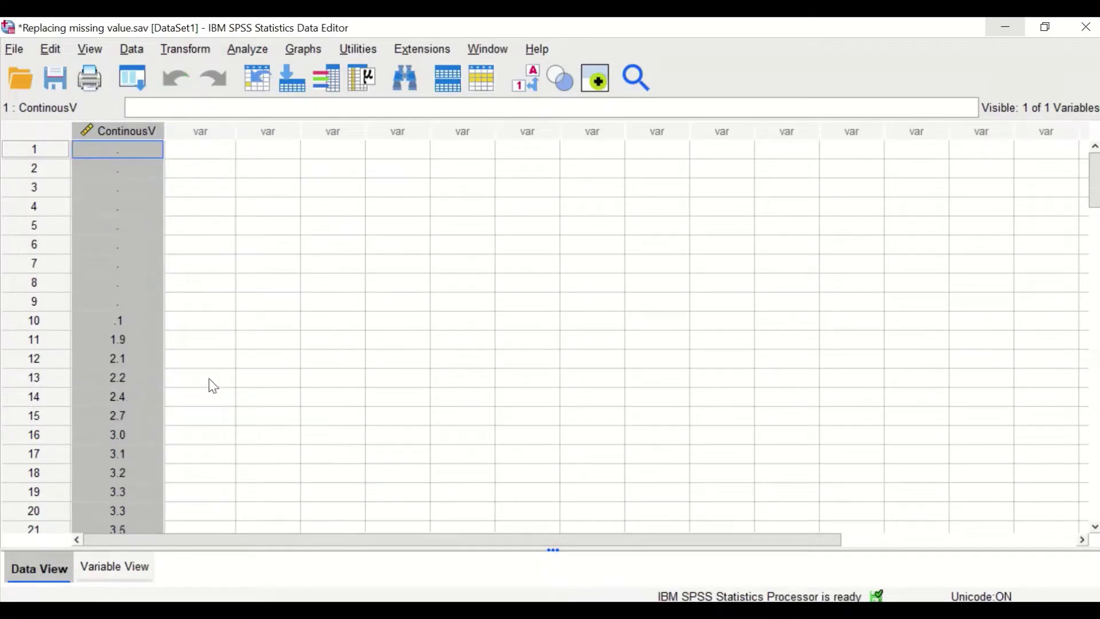
left_click_drag(204, 265, 202, 248)
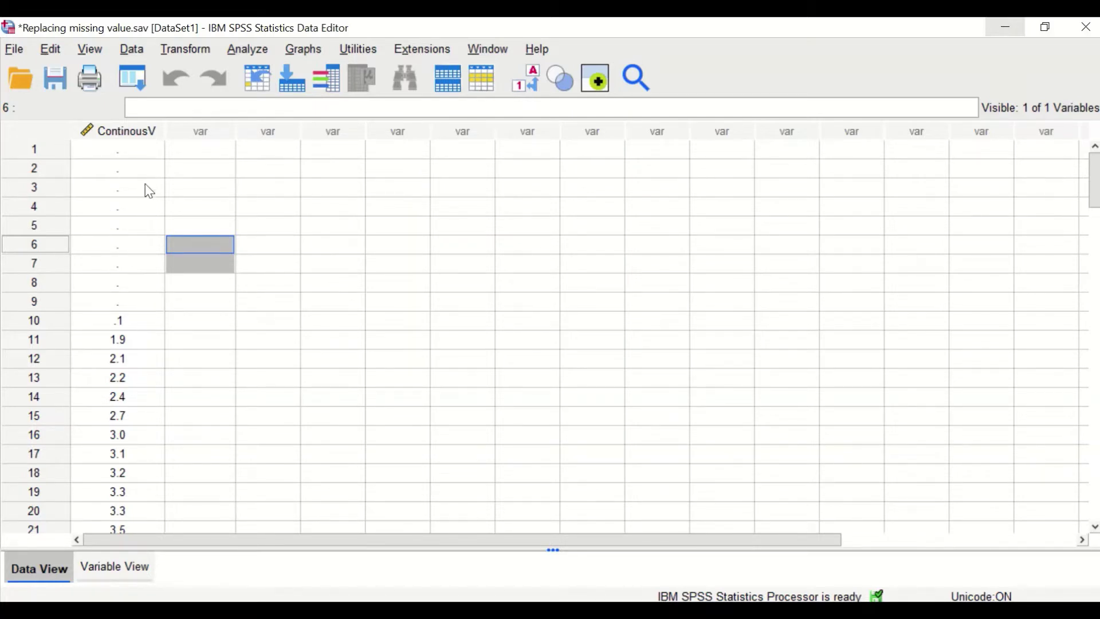
left_click(190, 48)
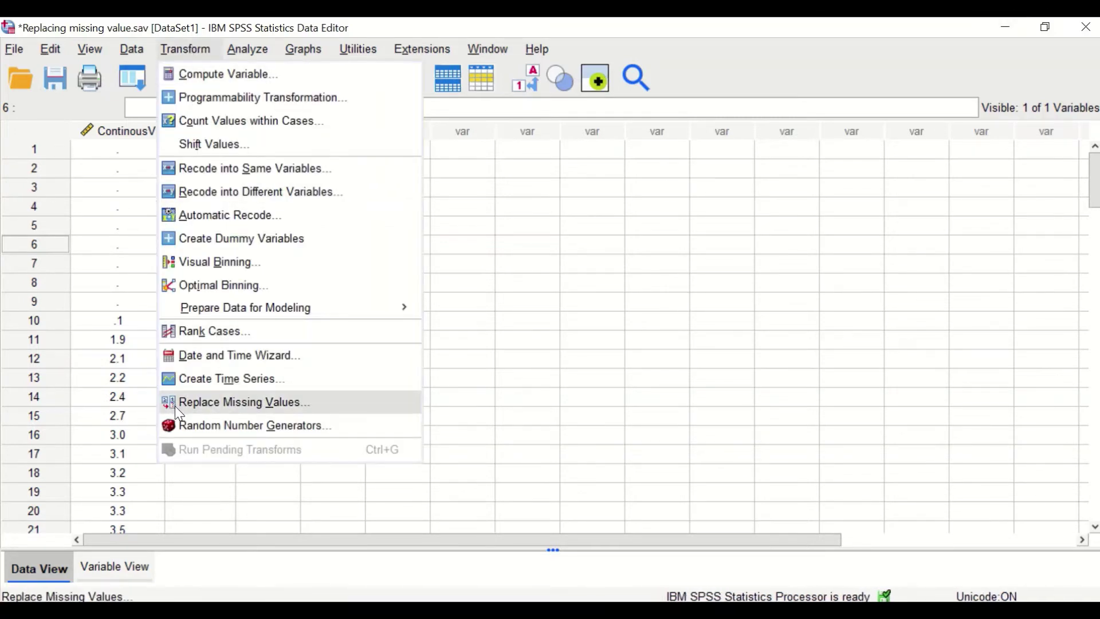
left_click(637, 211)
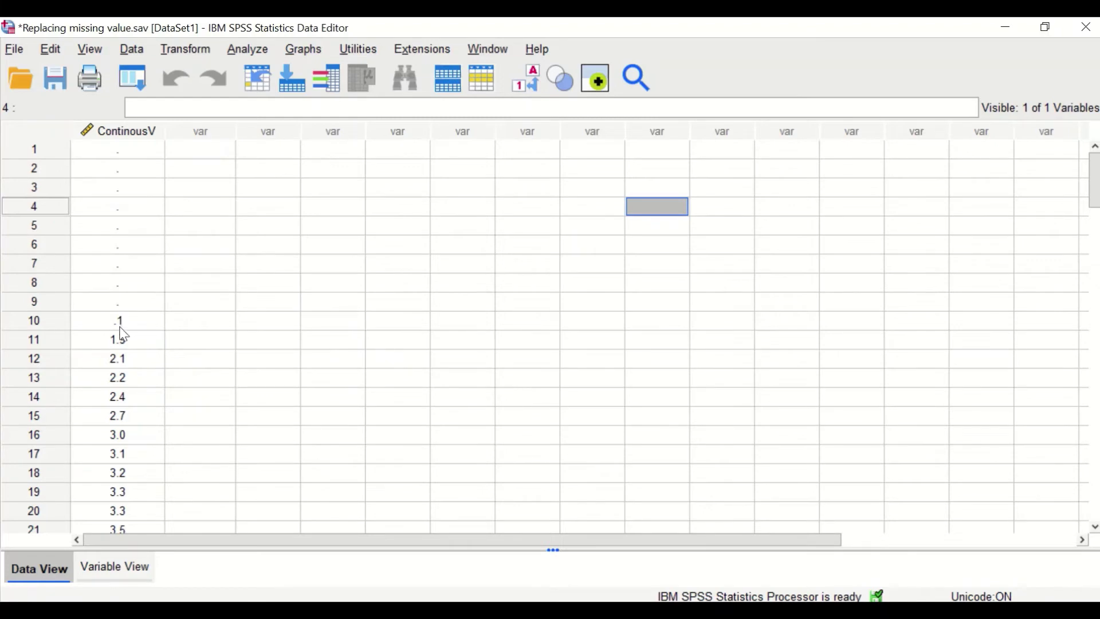